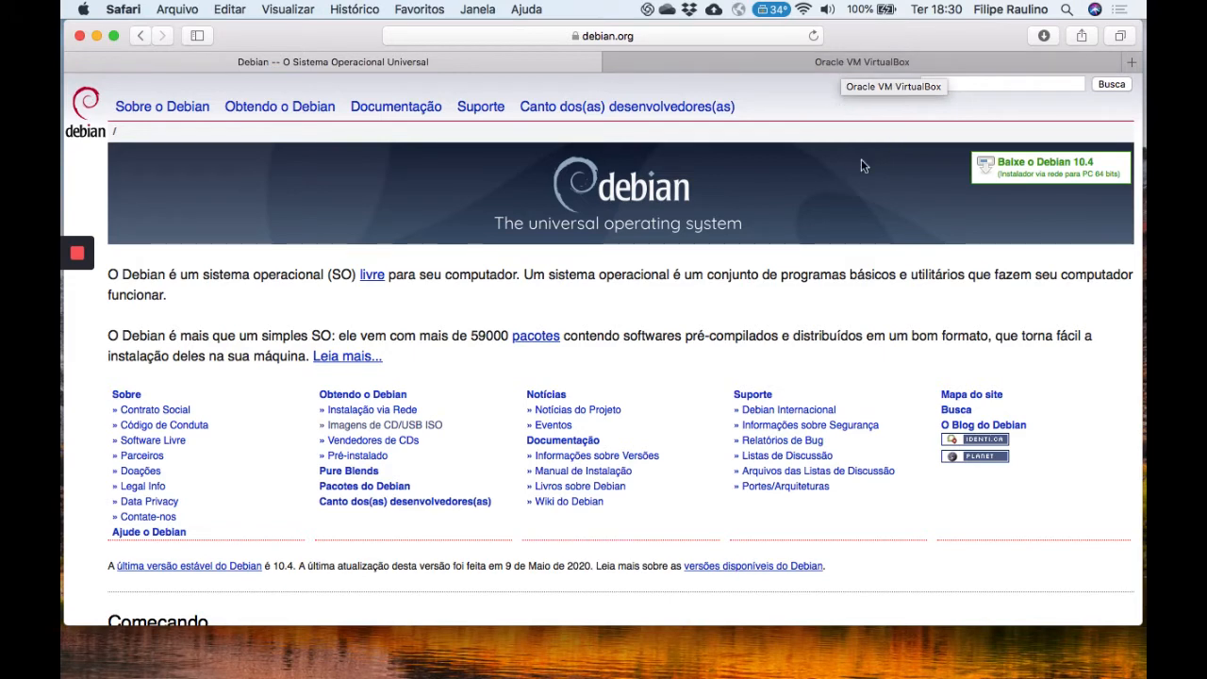
# Step: Open the VirtualBox website and review the VirtualBox 6.1 download offer on its home page
pyautogui.click(832, 65)
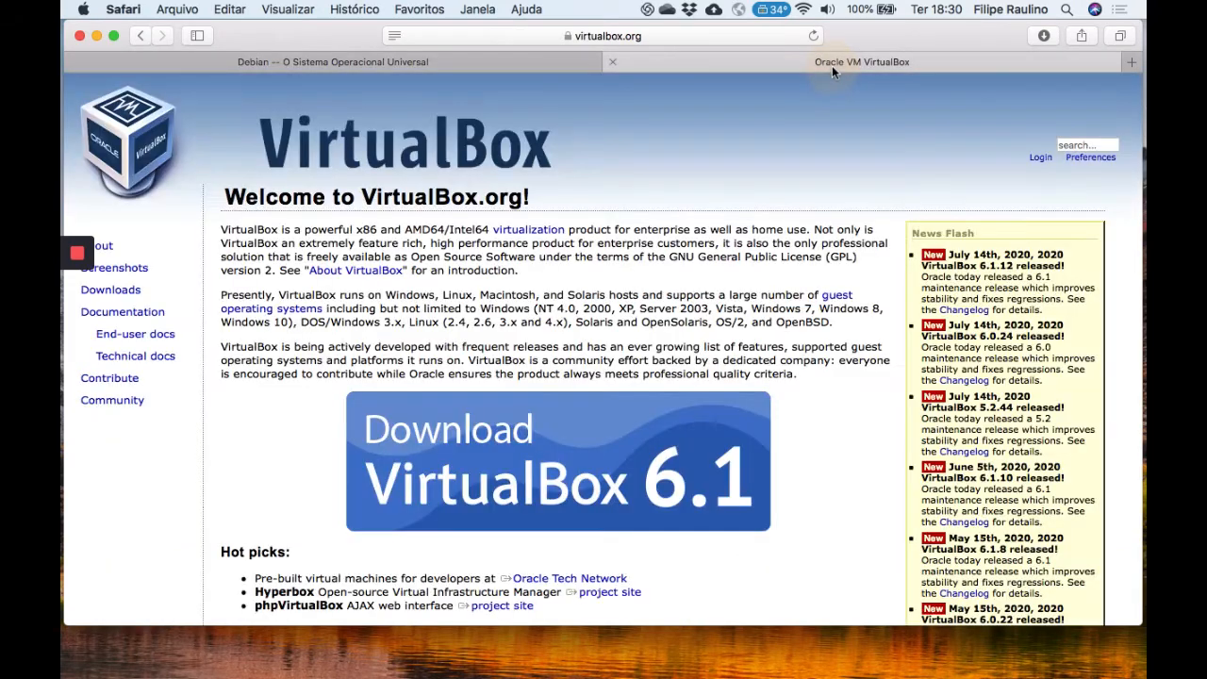
pyautogui.scroll(-1, 657, 330)
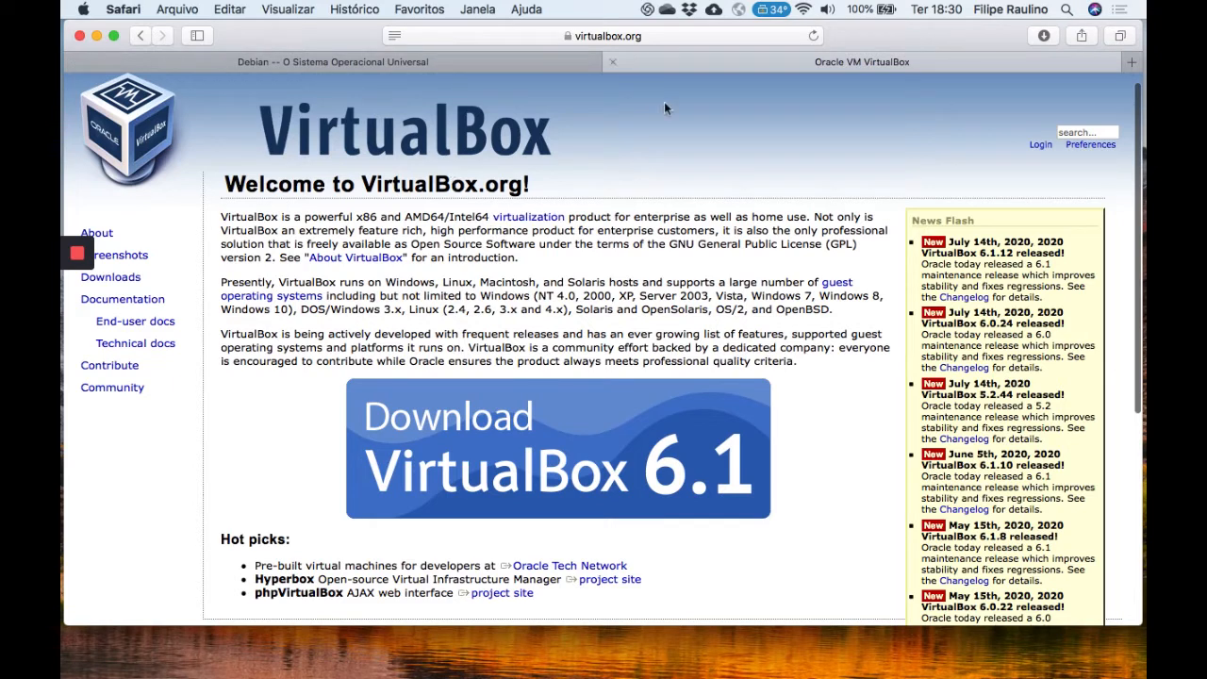
pyautogui.scroll(-2, 566, 349)
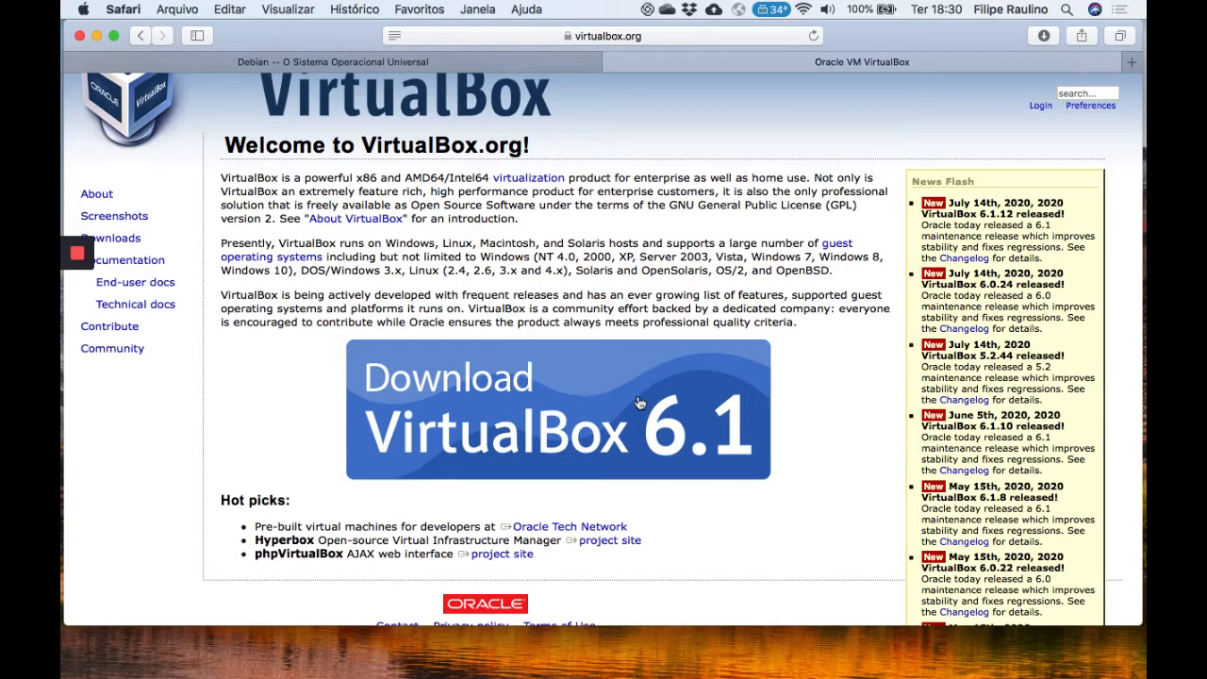
# Step: Switch to VirtualBox and start a new virtual machine named ICS with type Linux and version Debian (64-bit)
pyautogui.hotkey('ctrl', 'Right')
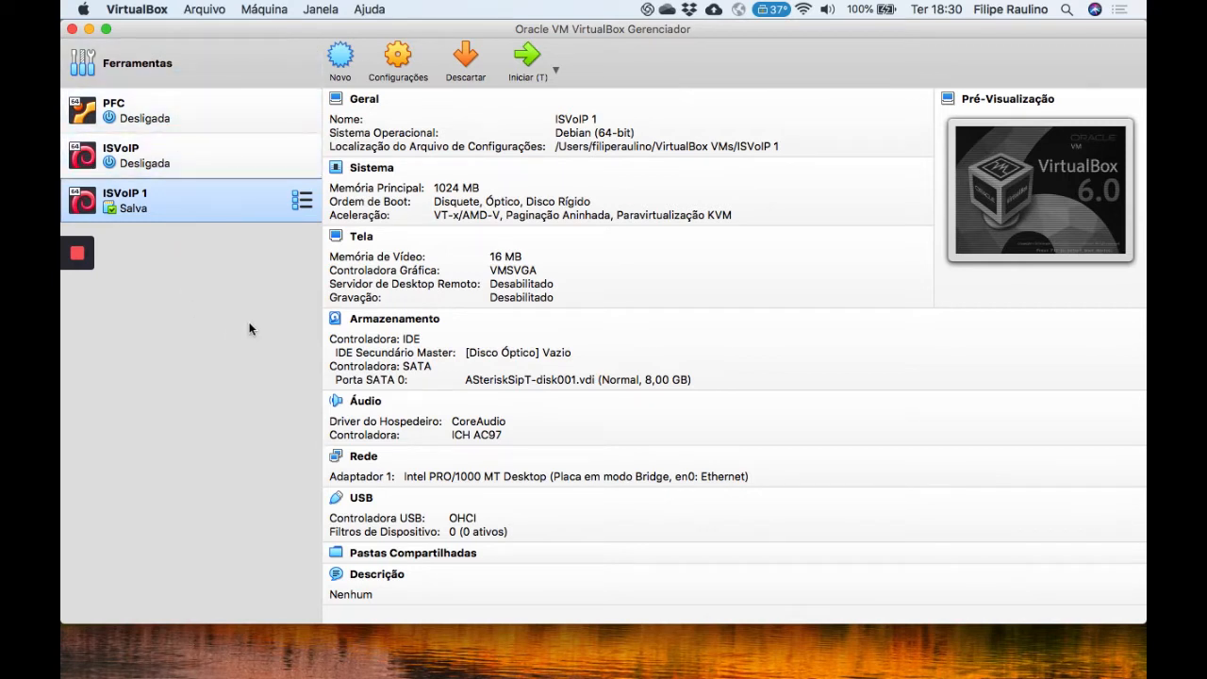
pyautogui.click(343, 61)
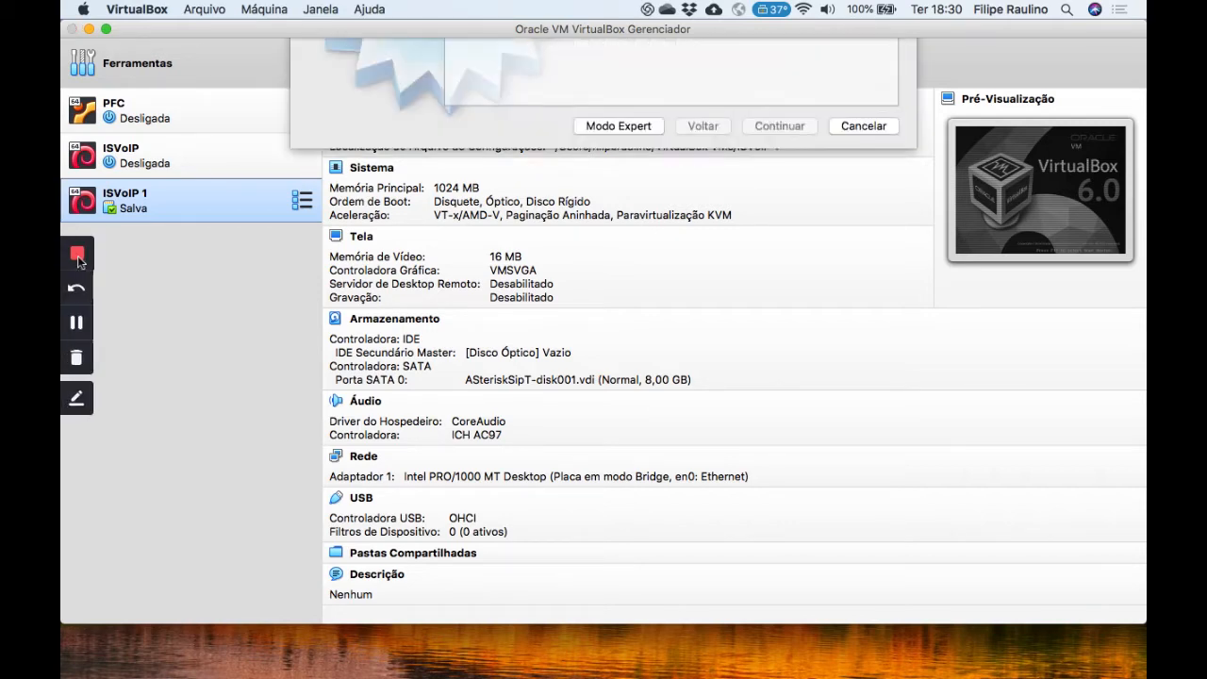
pyautogui.click(651, 152)
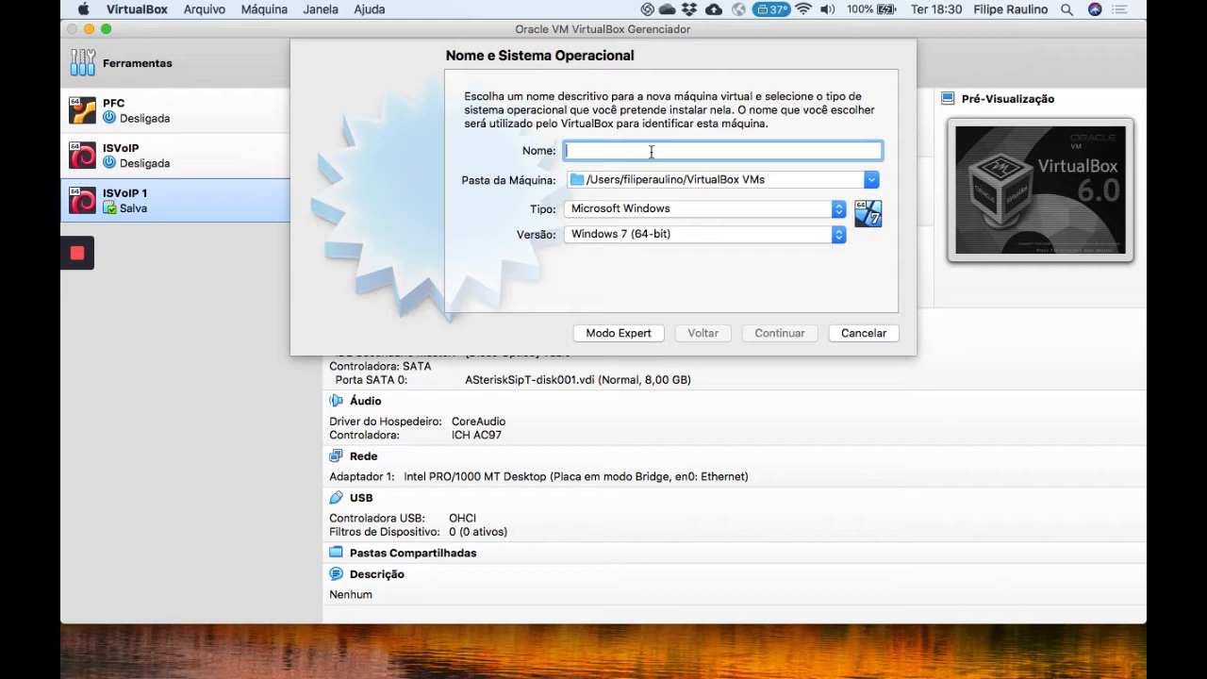
pyautogui.write('ICS')
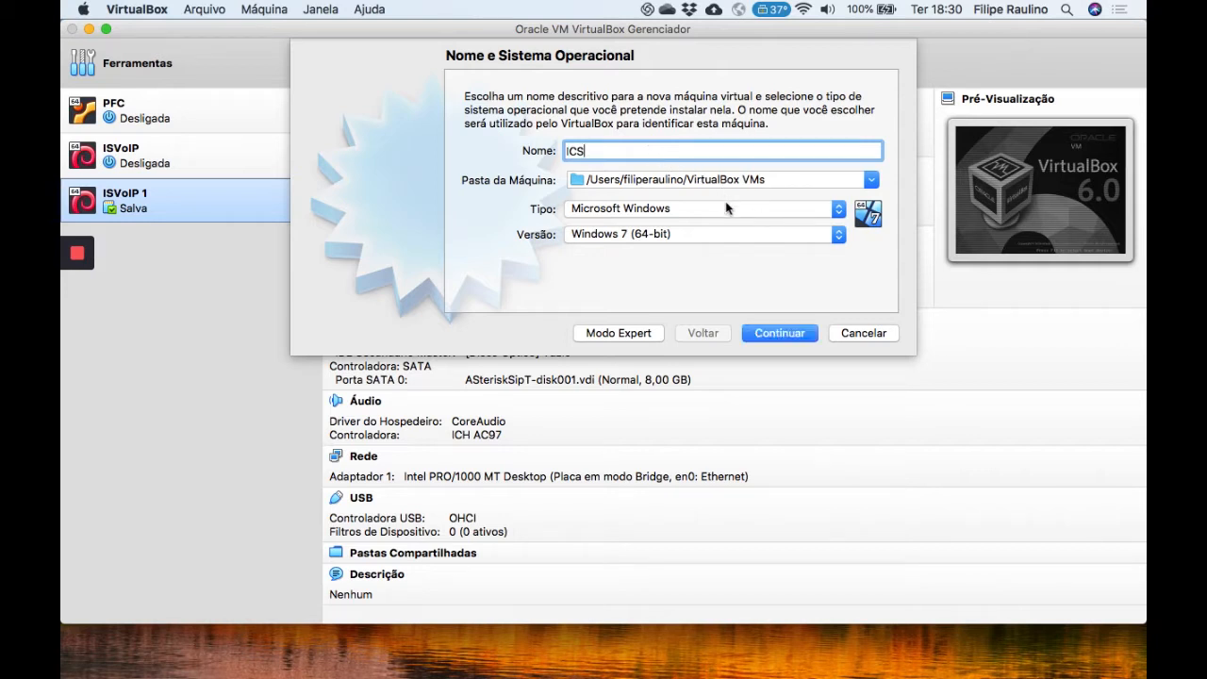
pyautogui.click(788, 215)
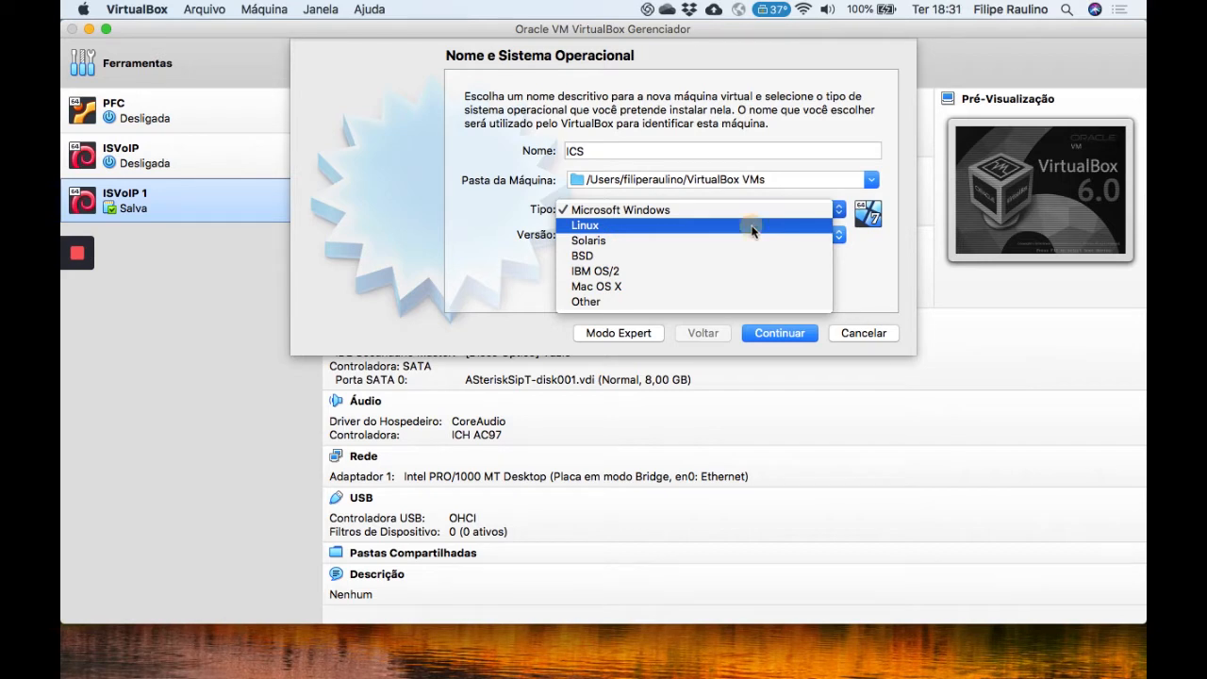
pyautogui.click(752, 230)
pyautogui.click(760, 237)
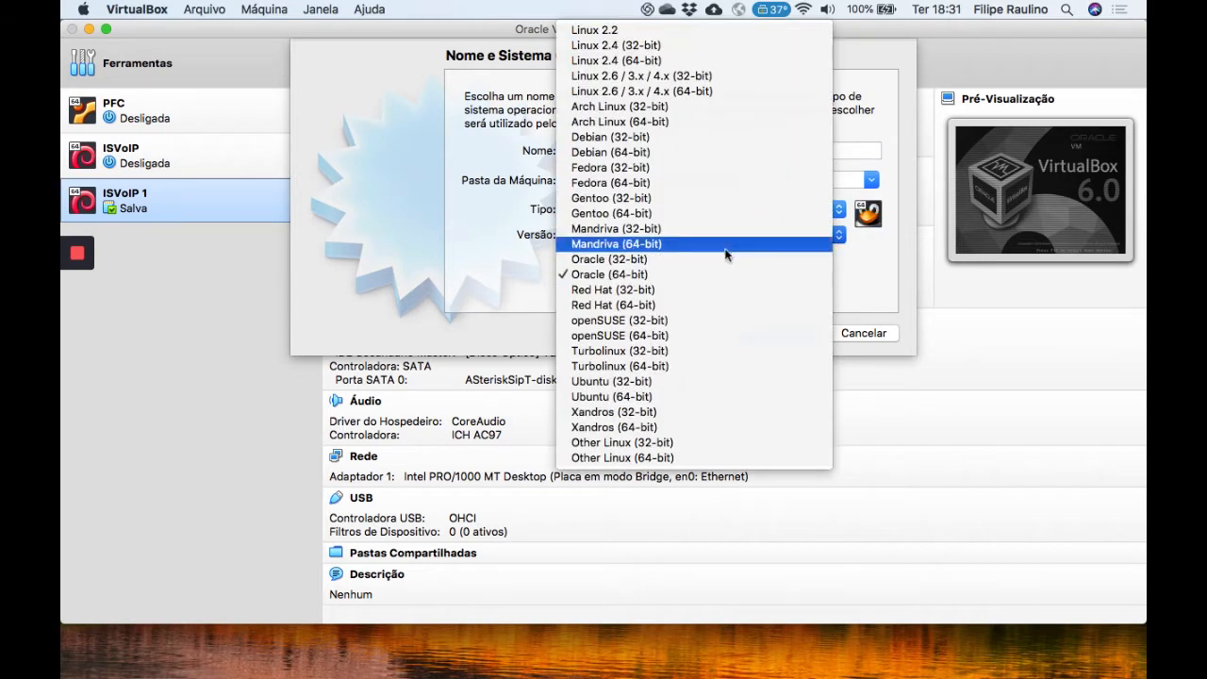
pyautogui.click(658, 153)
pyautogui.click(779, 333)
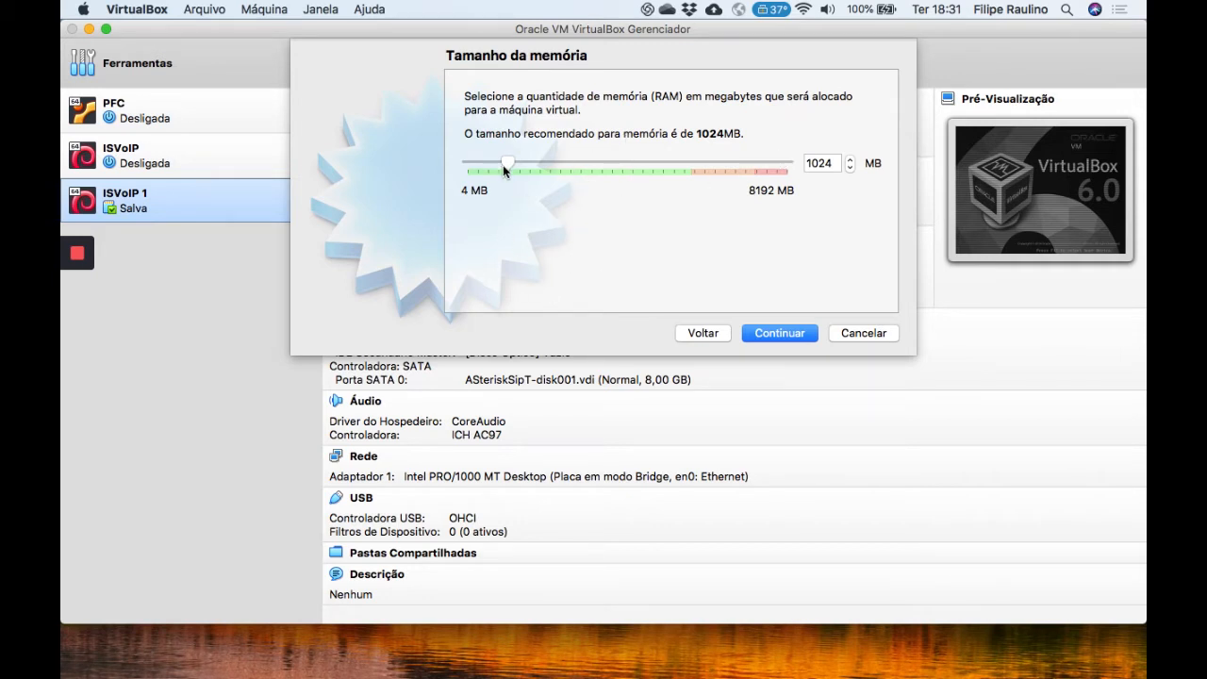
# Step: Accept 1024 MB of memory and create a new dynamically allocated 8 GB virtual hard disk, ICS.vdi, for the machine
pyautogui.click(777, 334)
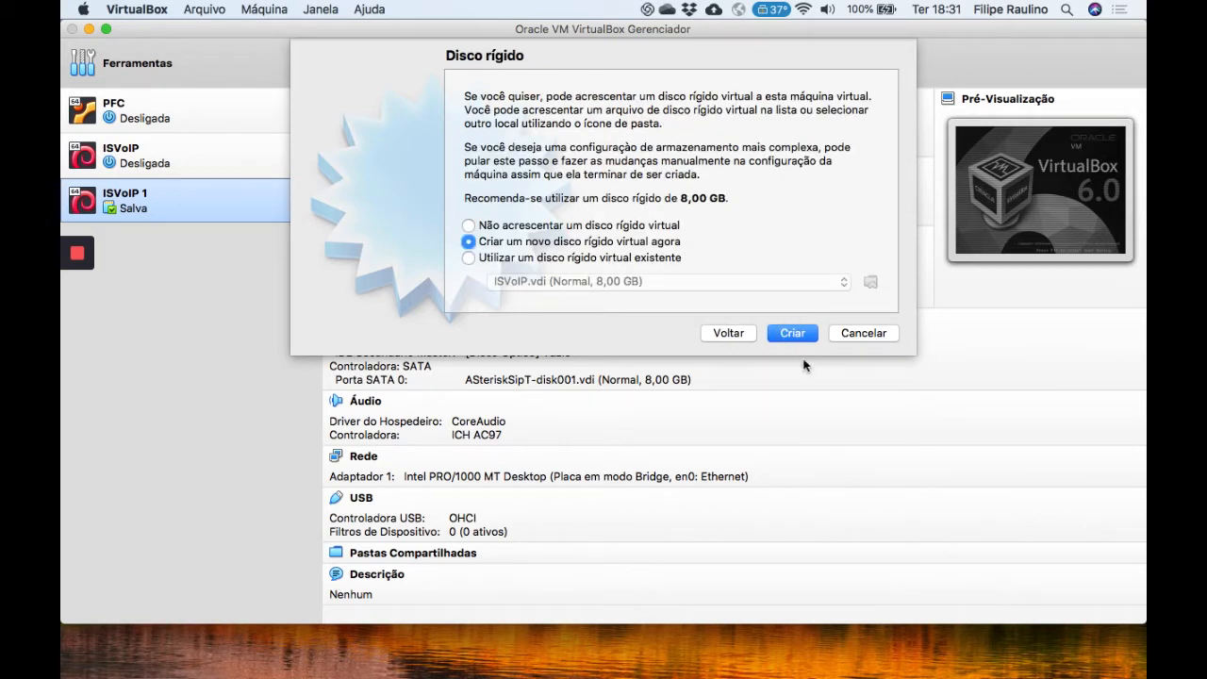
pyautogui.click(799, 335)
pyautogui.click(813, 403)
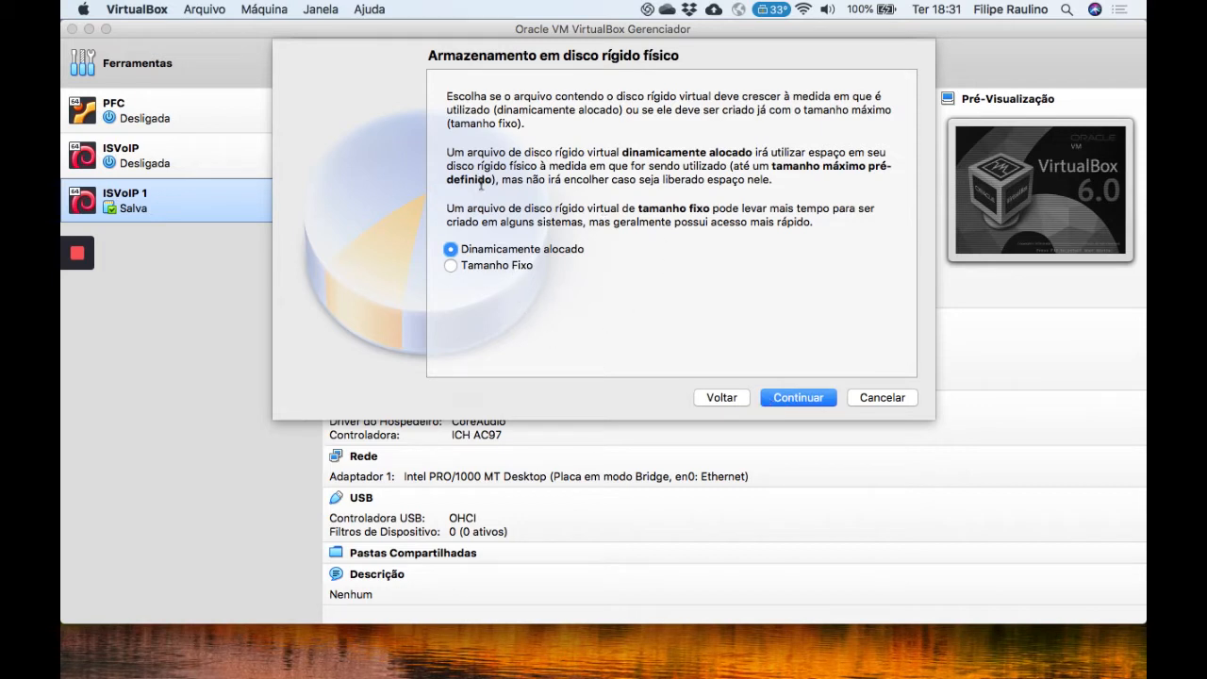
pyautogui.click(809, 396)
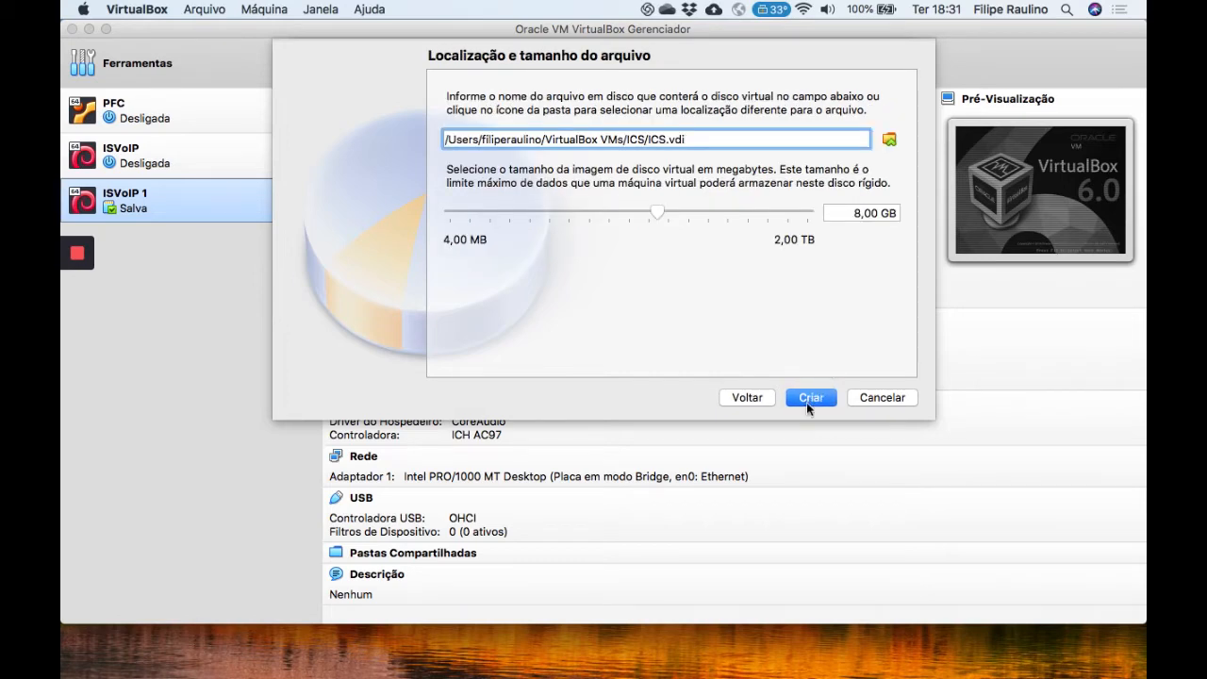
pyautogui.click(809, 397)
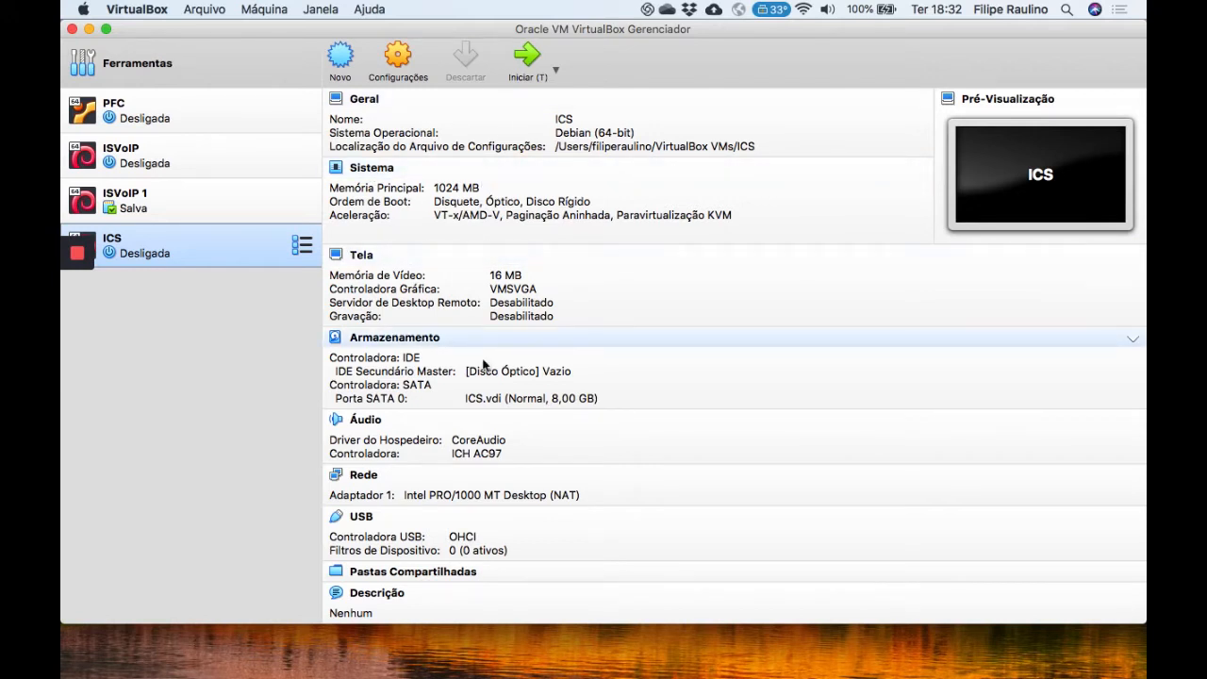
# Step: Load debian-10.4.0-amd64-netinst.iso into the ICS machine's empty IDE optical drive and mark it as Live CD/DVD
pyautogui.click(411, 339)
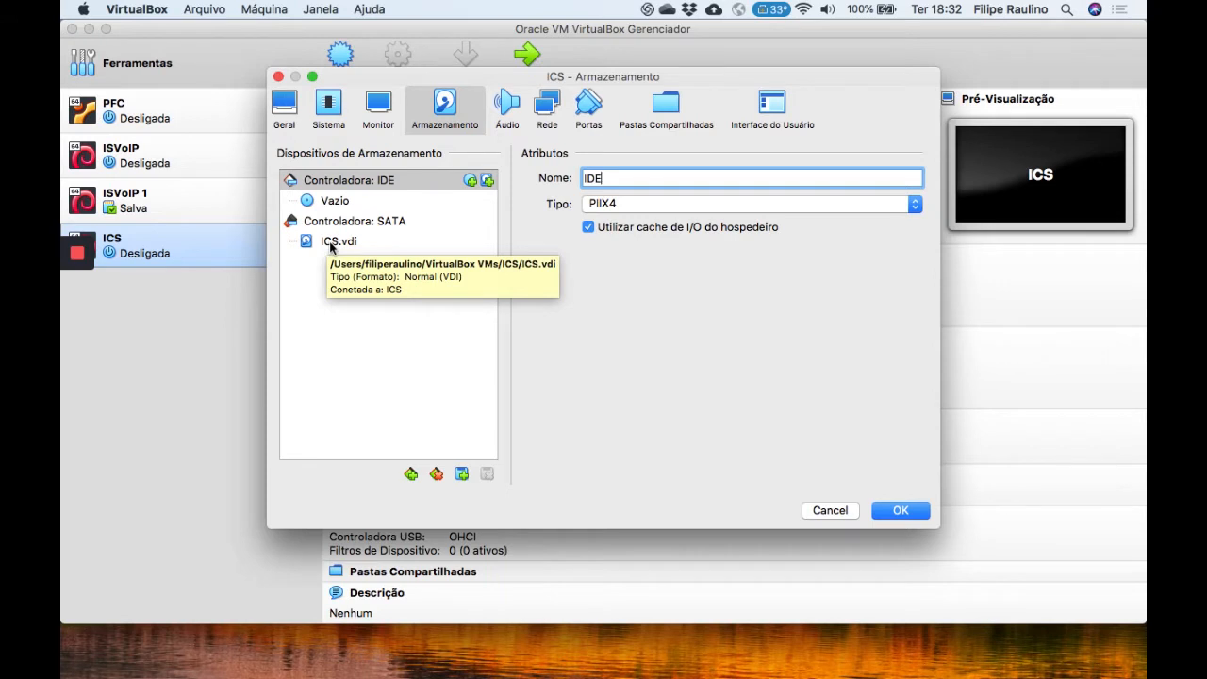
pyautogui.click(334, 202)
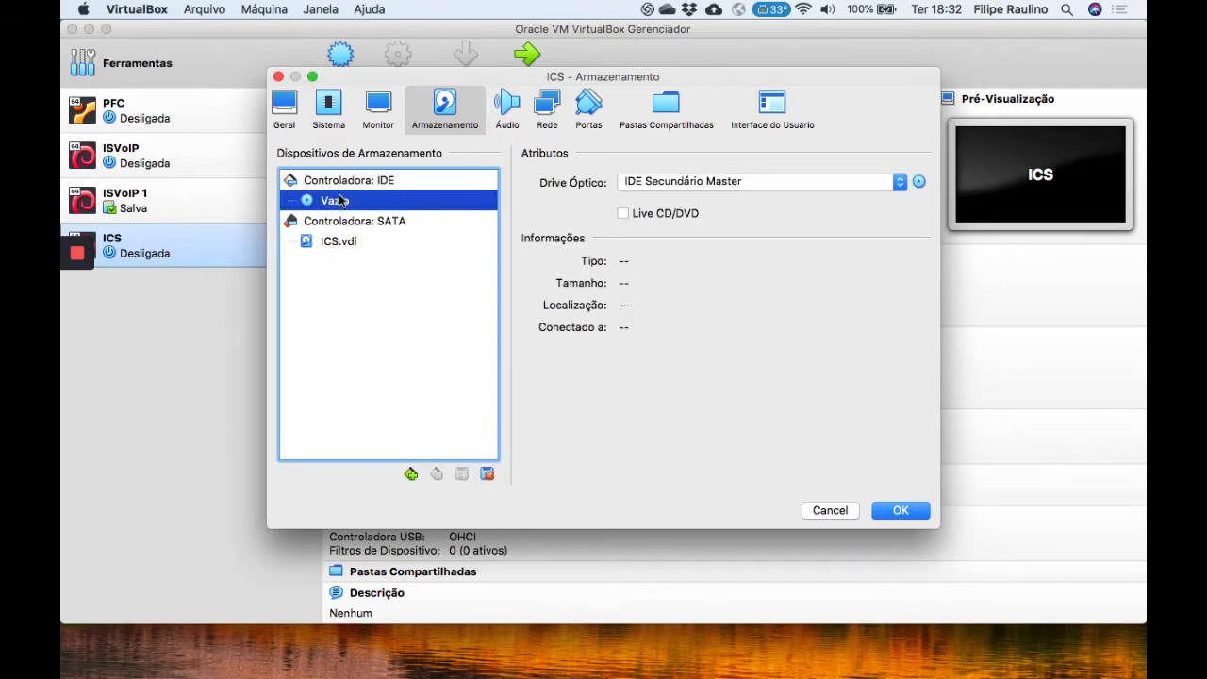
pyautogui.click(919, 183)
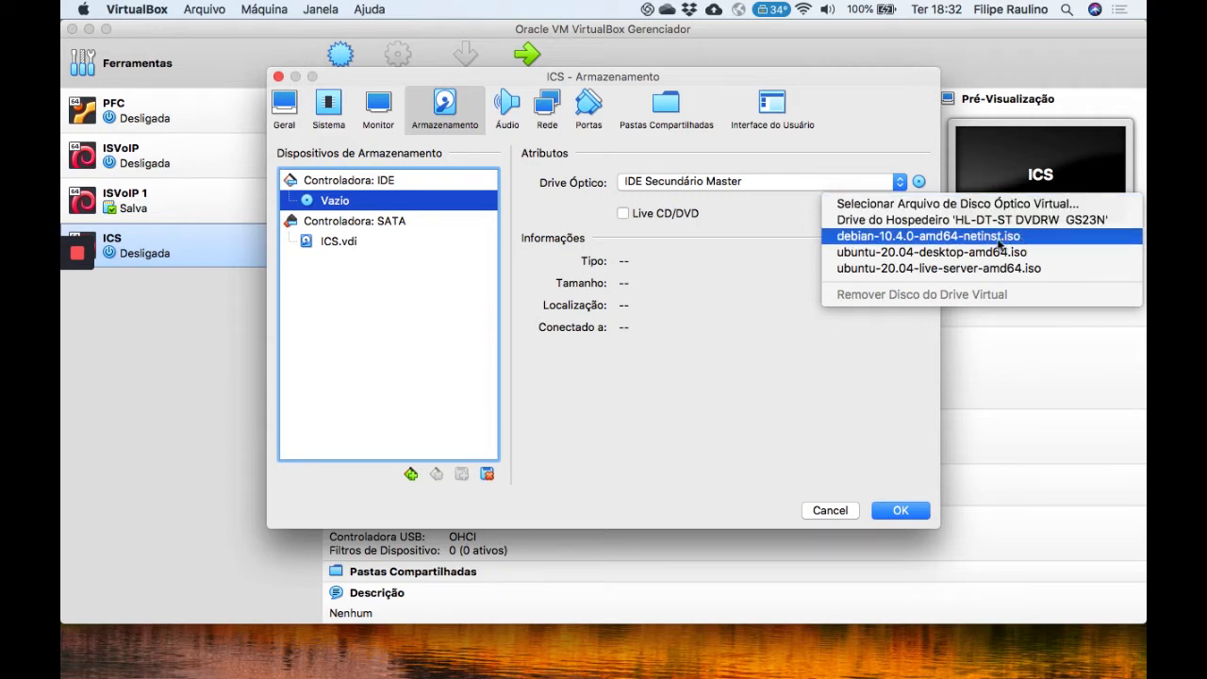
pyautogui.click(933, 245)
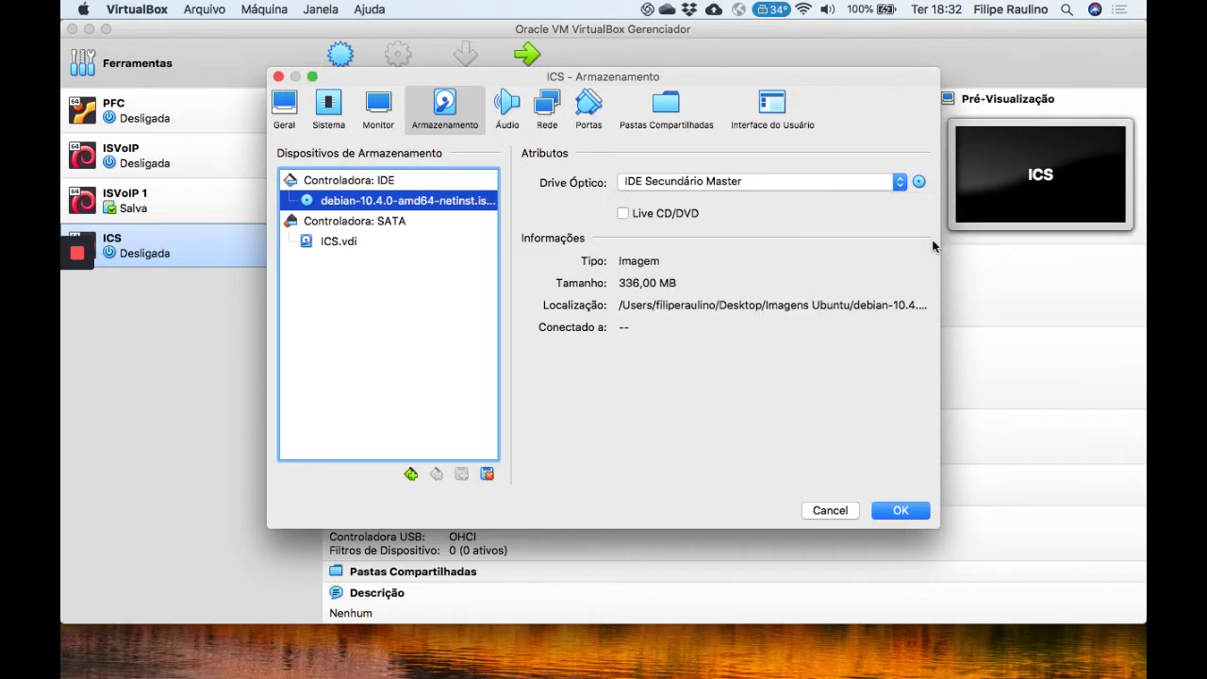
pyautogui.click(624, 214)
pyautogui.click(901, 511)
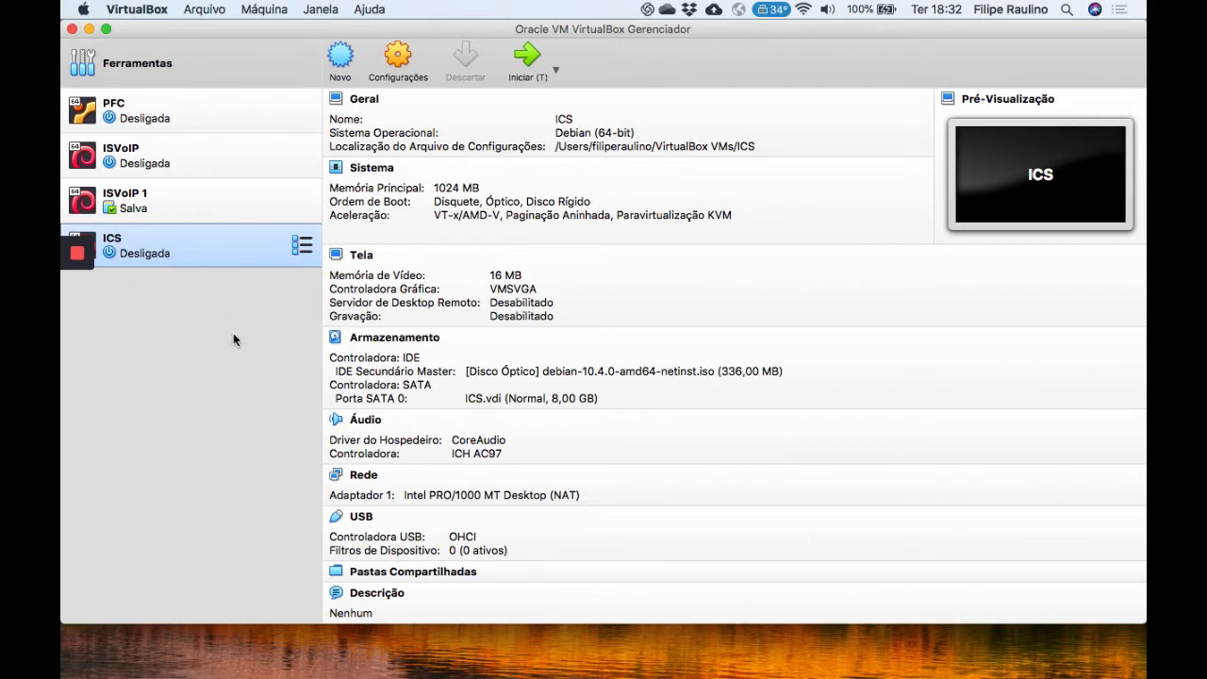
# Step: Start the ICS virtual machine and launch the Debian installer with Graphical install
pyautogui.click(526, 62)
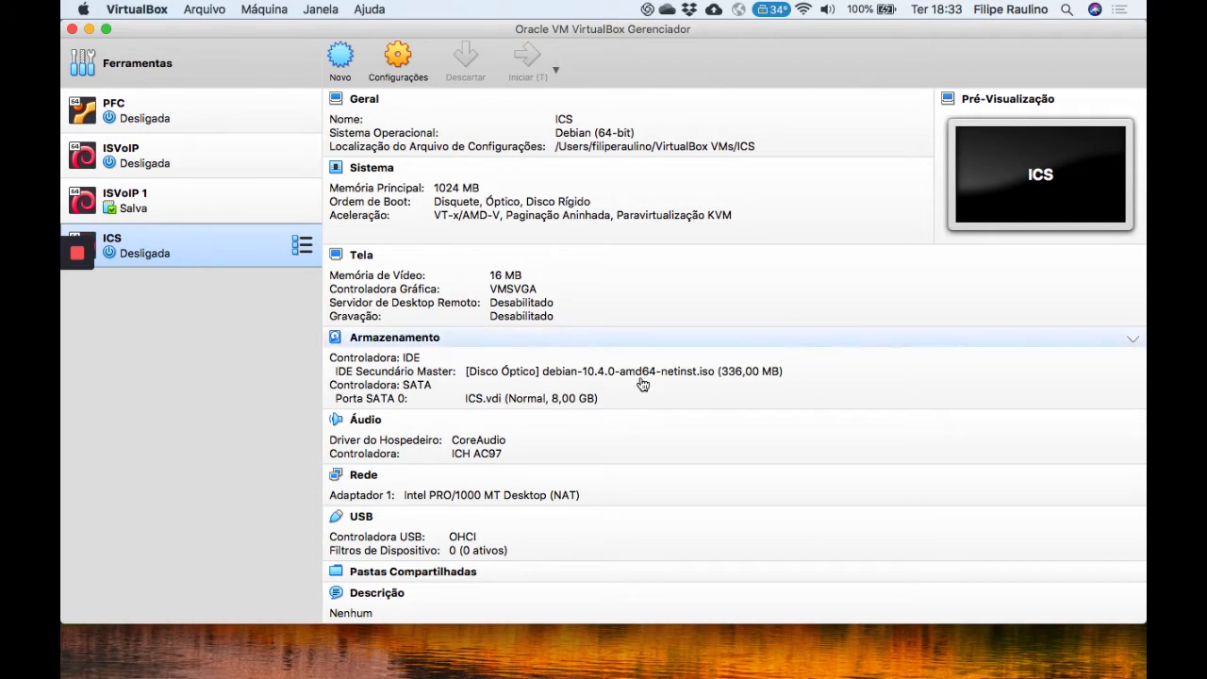
pyautogui.moveTo(81, 339)
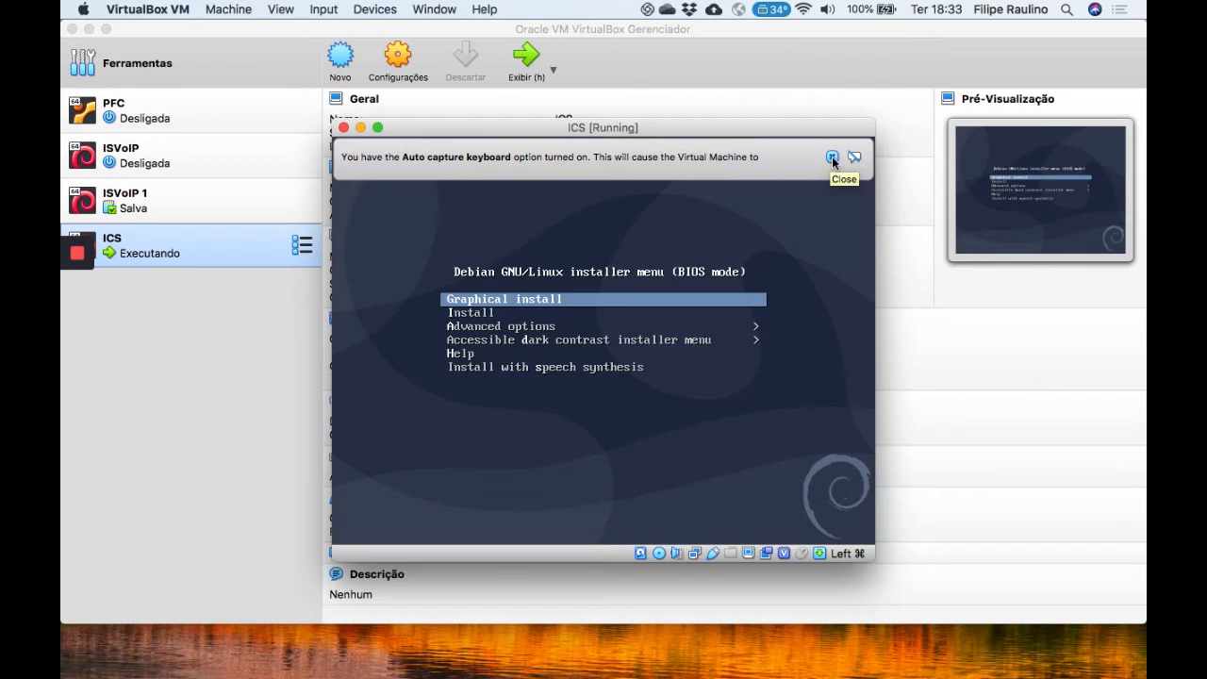
pyautogui.click(832, 156)
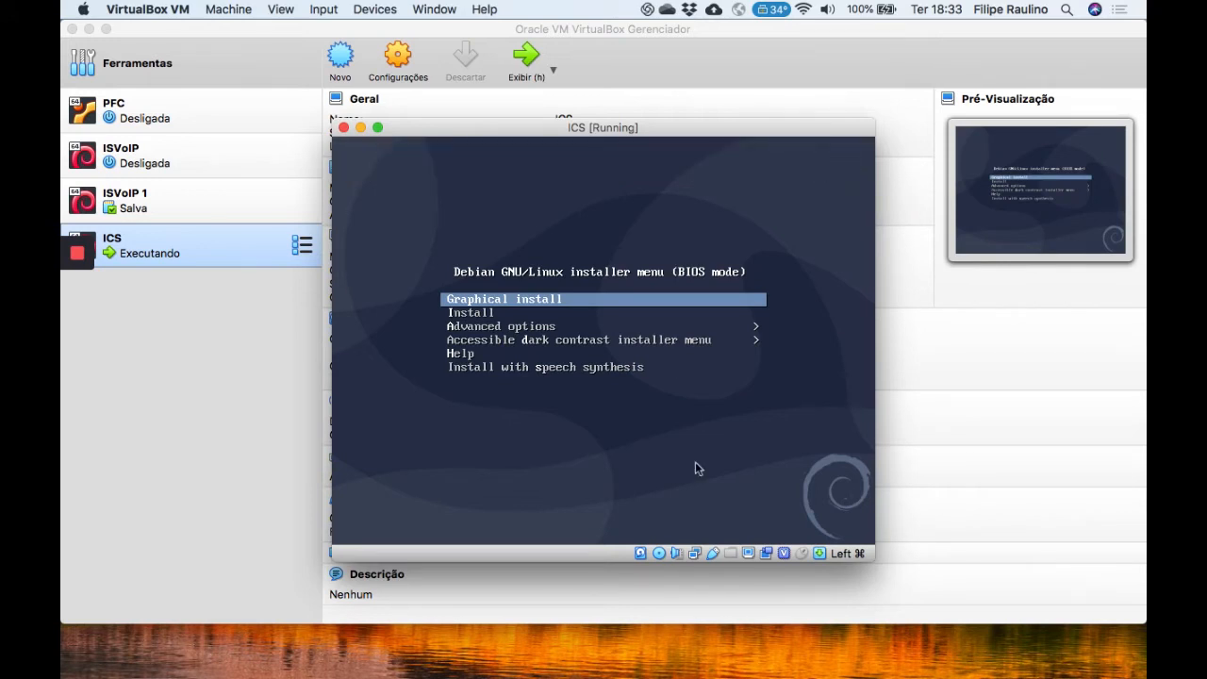
pyautogui.press('Down')
pyautogui.press('Up')
pyautogui.press('Down')
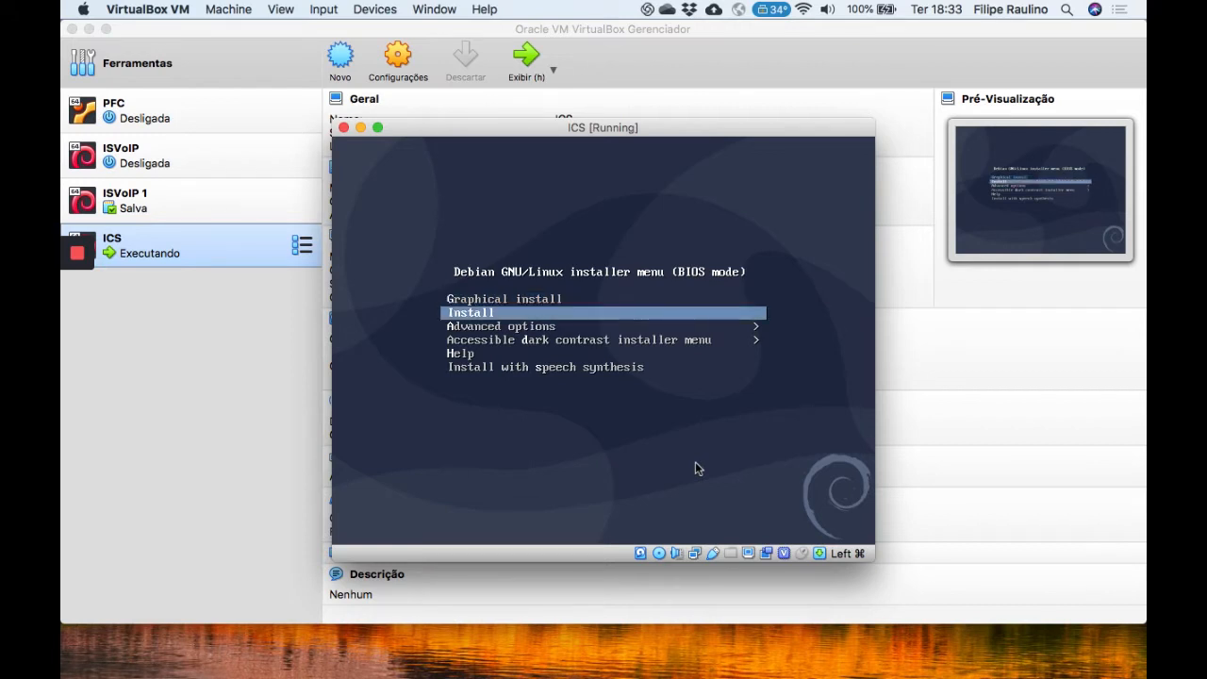
pyautogui.press('Up')
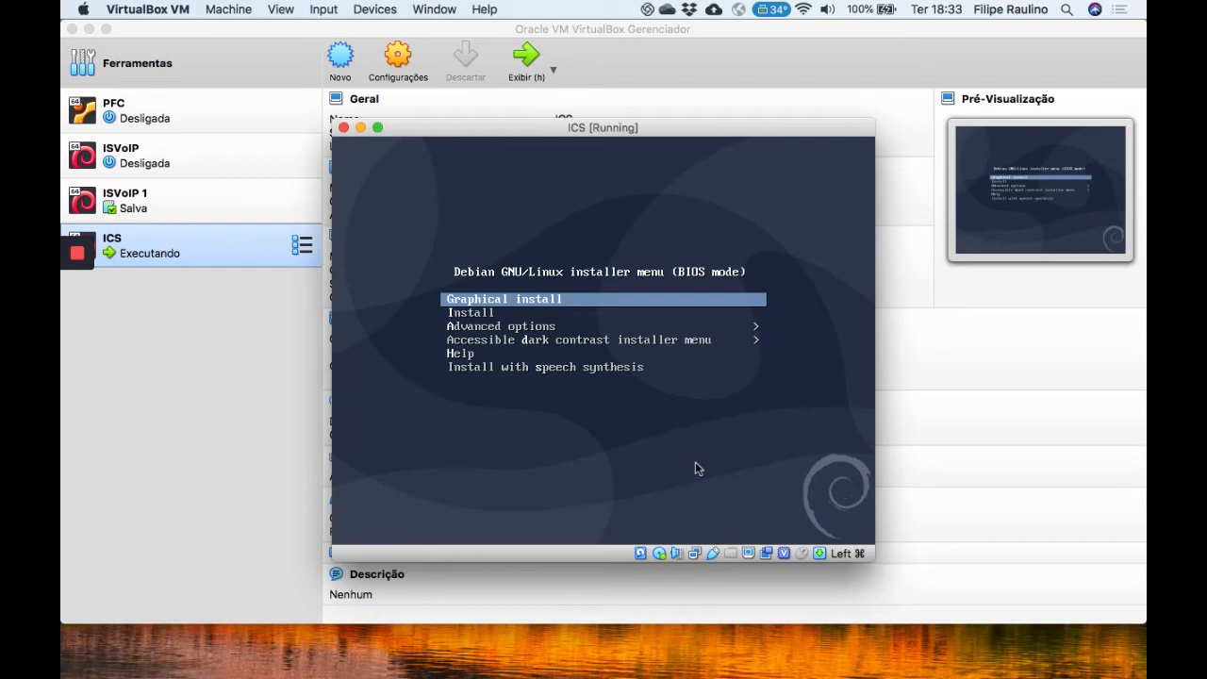
pyautogui.press('Return')
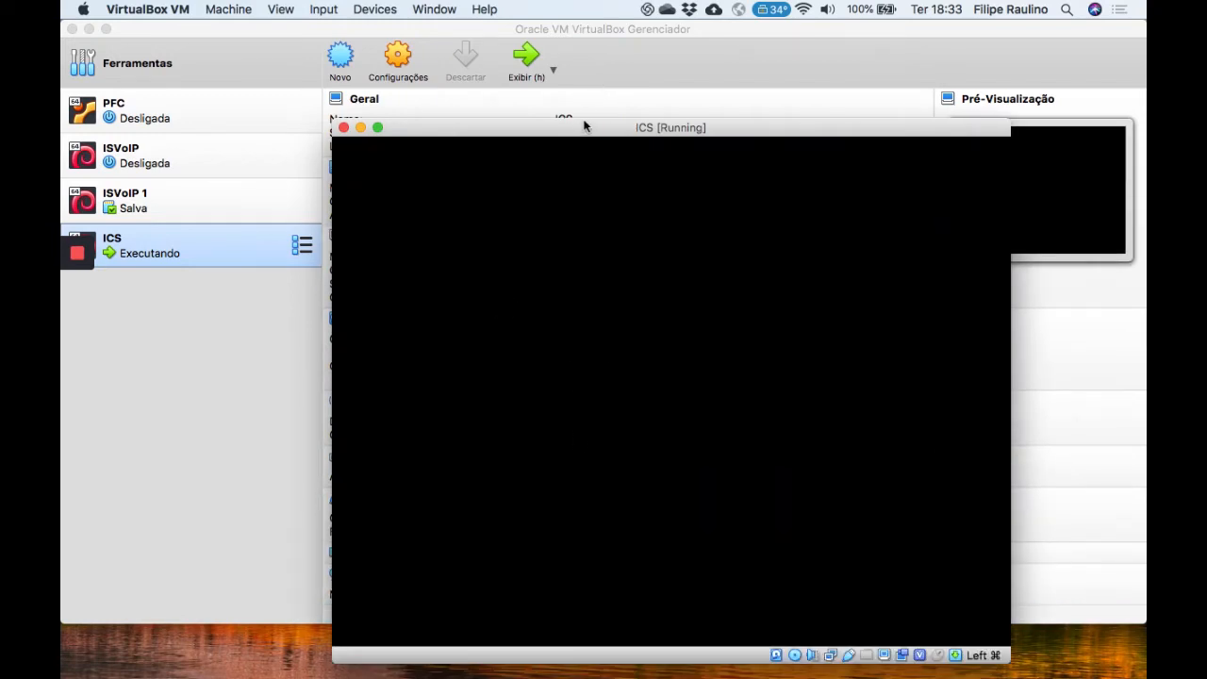
pyautogui.moveTo(579, 125); pyautogui.dragTo(553, 60)
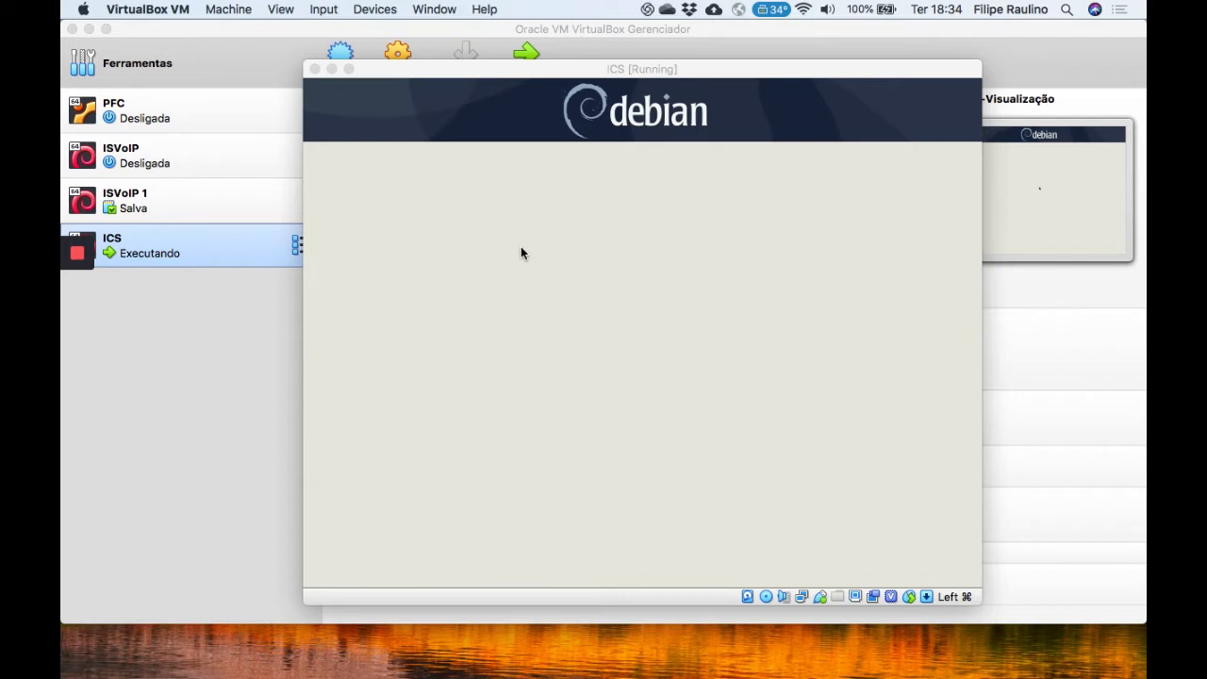
# Step: Choose Portuguese (Brazil) as the language for the Debian installation
pyautogui.moveTo(71, 247)
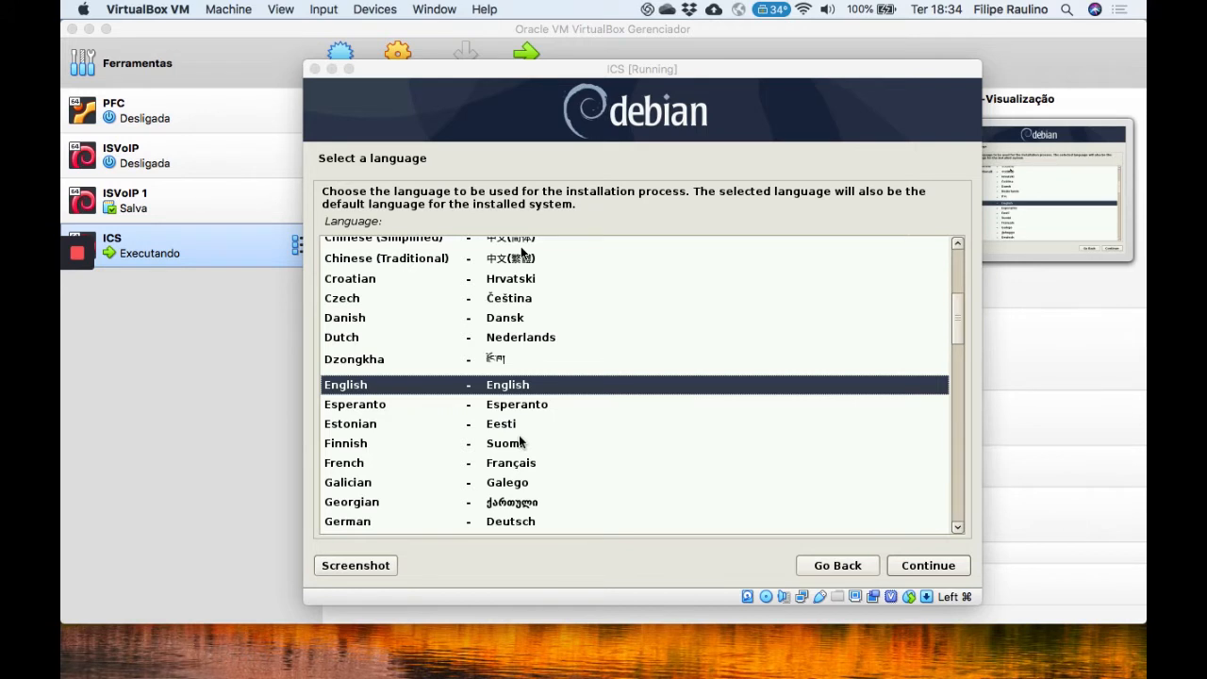
pyautogui.click(420, 397)
pyautogui.write('p')
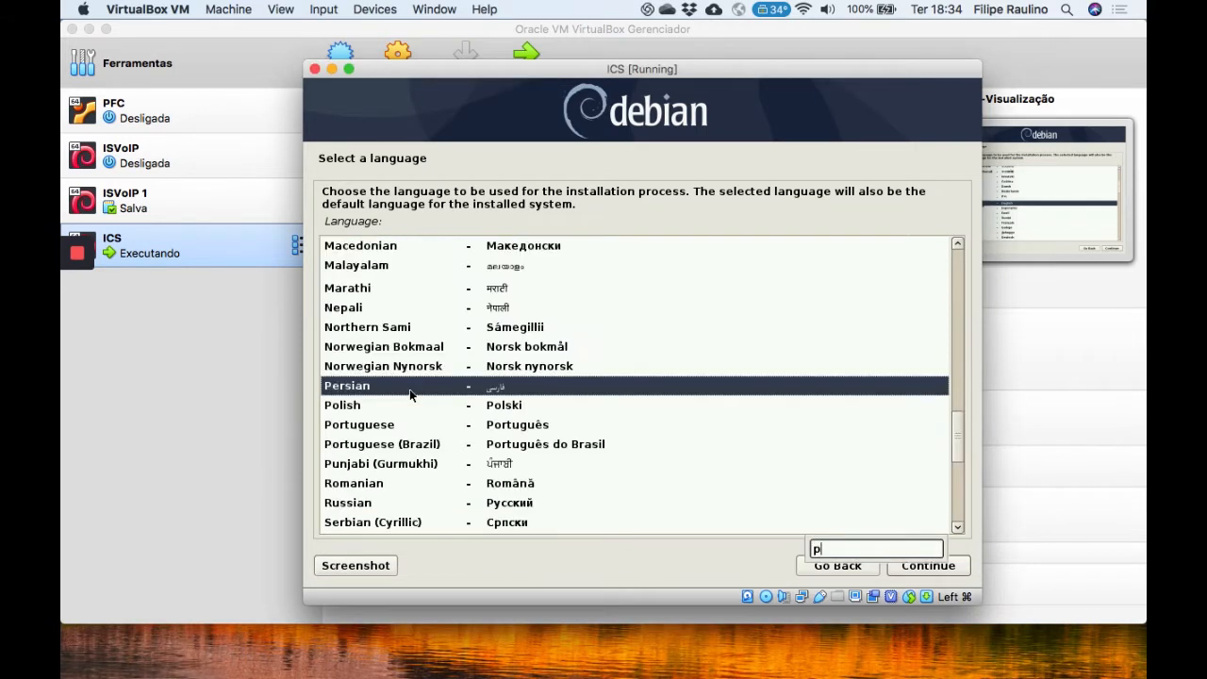
pyautogui.click(422, 442)
pyautogui.click(922, 569)
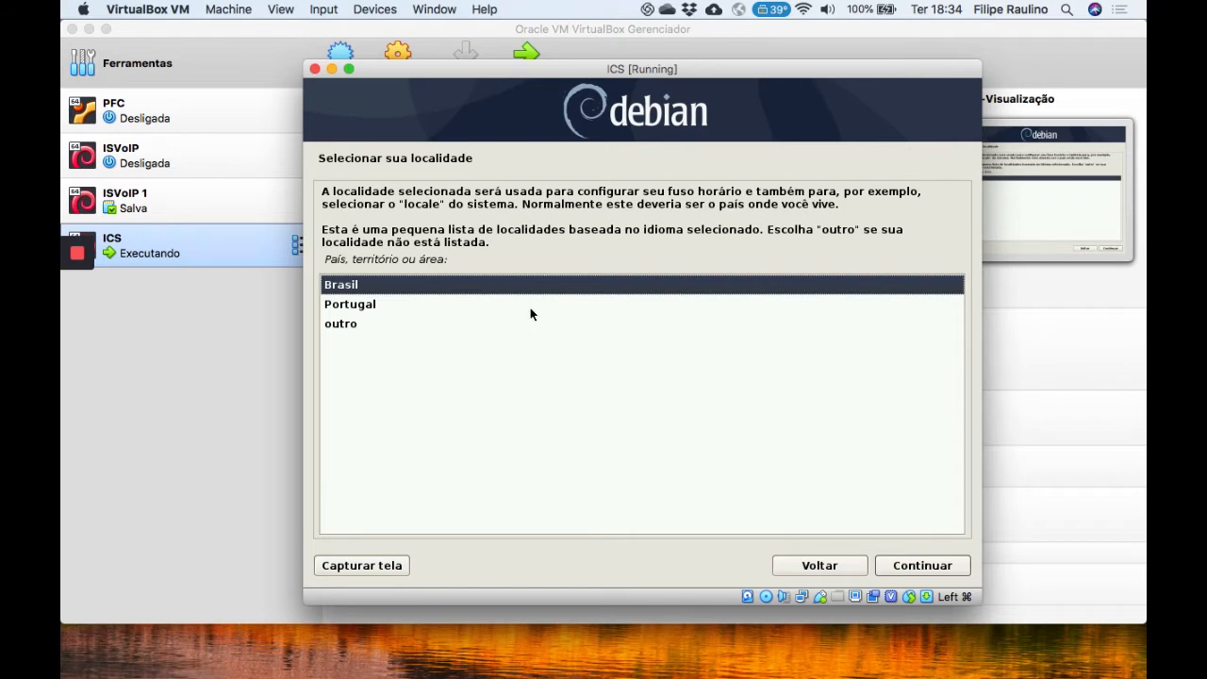
# Step: Accept Brasil as the location and choose the Português Brasileiro keyboard layout
pyautogui.click(928, 567)
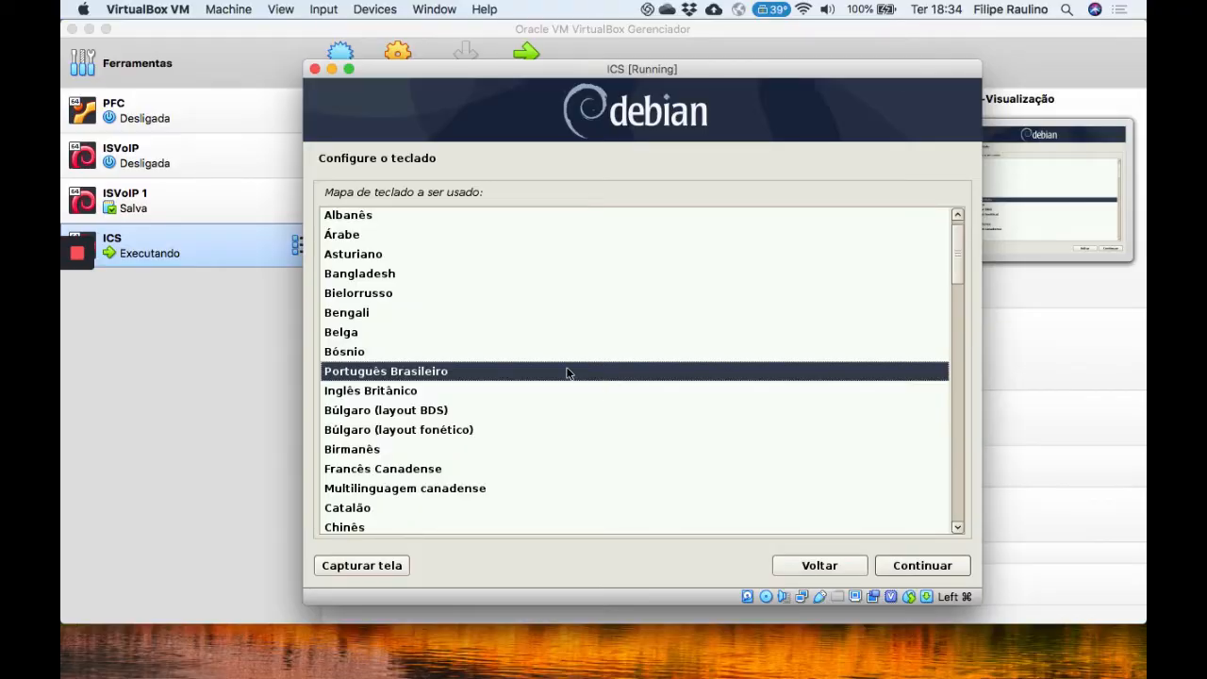
pyautogui.doubleClick(452, 367)
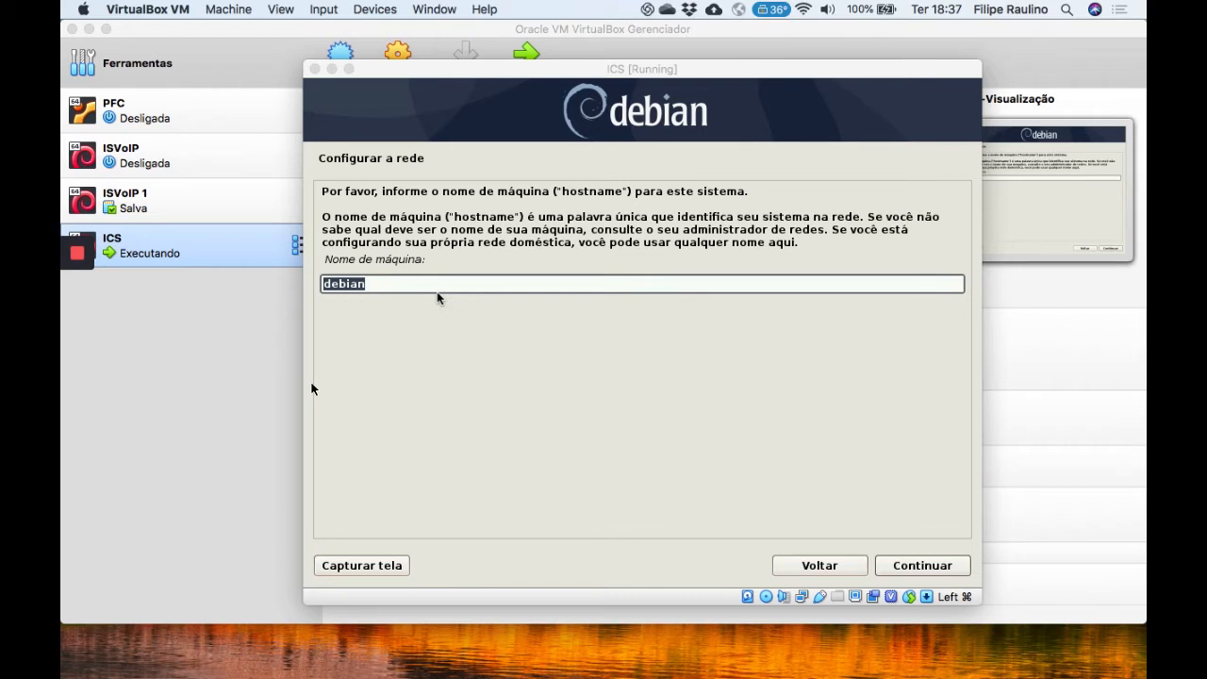
# Step: Set the system's hostname to ICS and leave the domain name blank
pyautogui.click(400, 282)
pyautogui.press('BackSpace')
pyautogui.press('BackSpace')
pyautogui.press('BackSpace')
pyautogui.press('BackSpace')
pyautogui.press('BackSpace')
pyautogui.press('BackSpace')
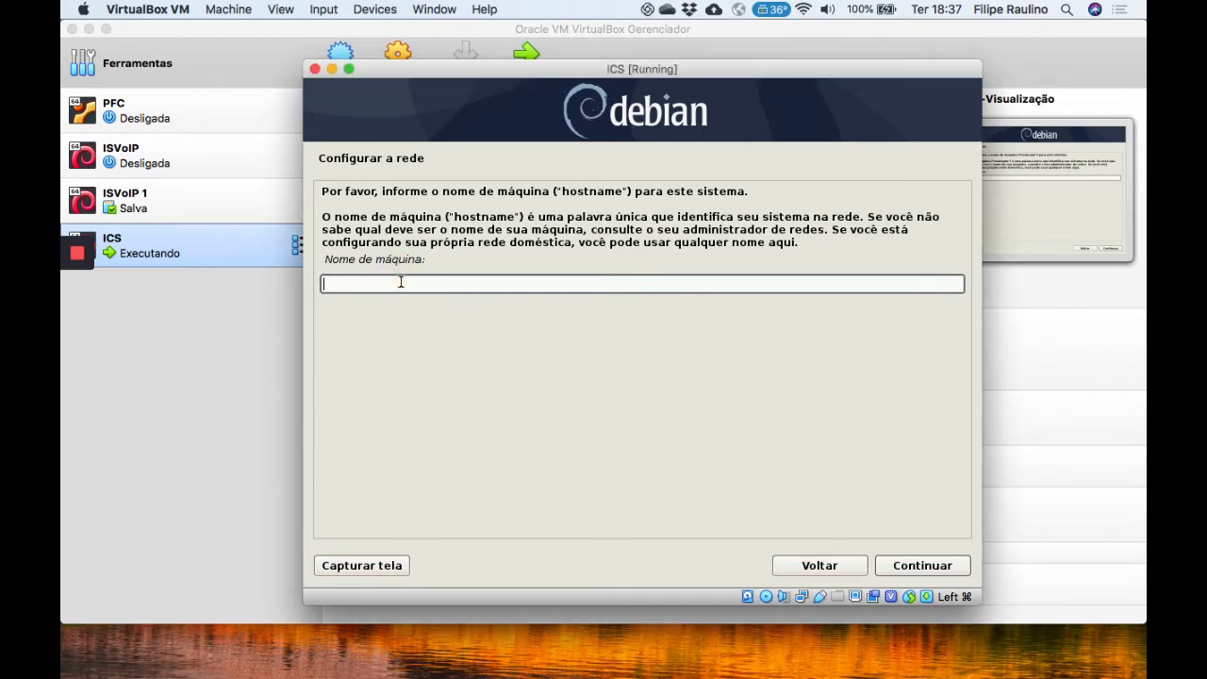
pyautogui.write('ICS')
pyautogui.click(931, 568)
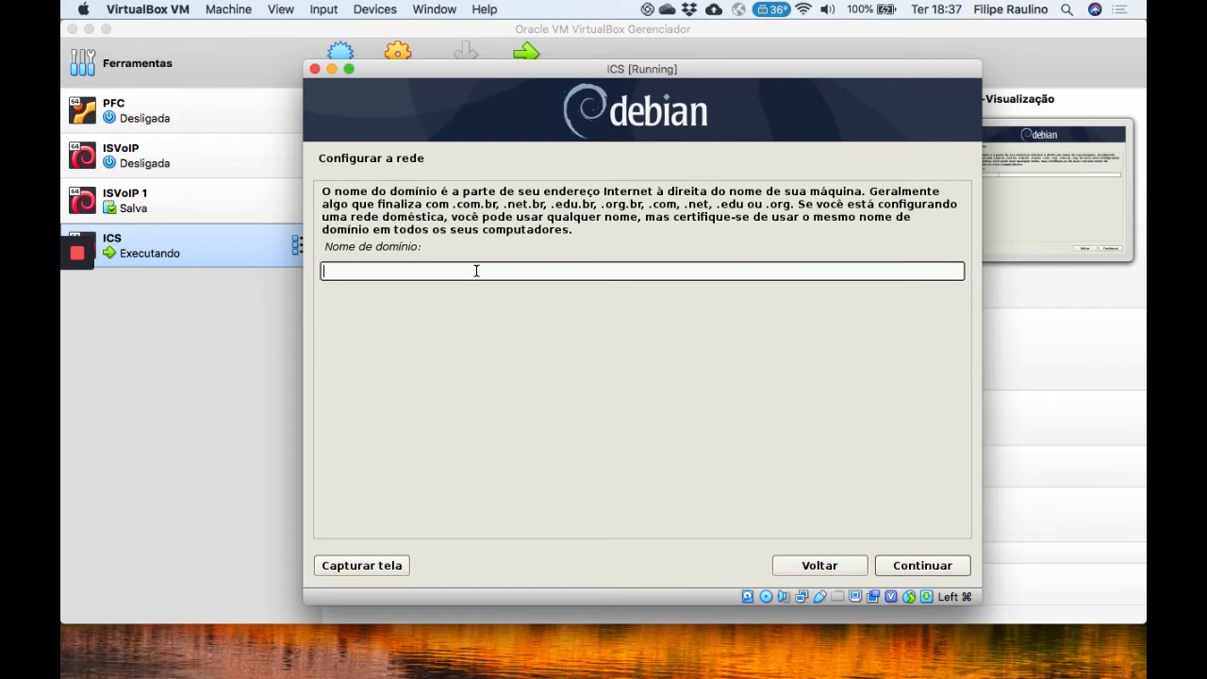
pyautogui.click(904, 567)
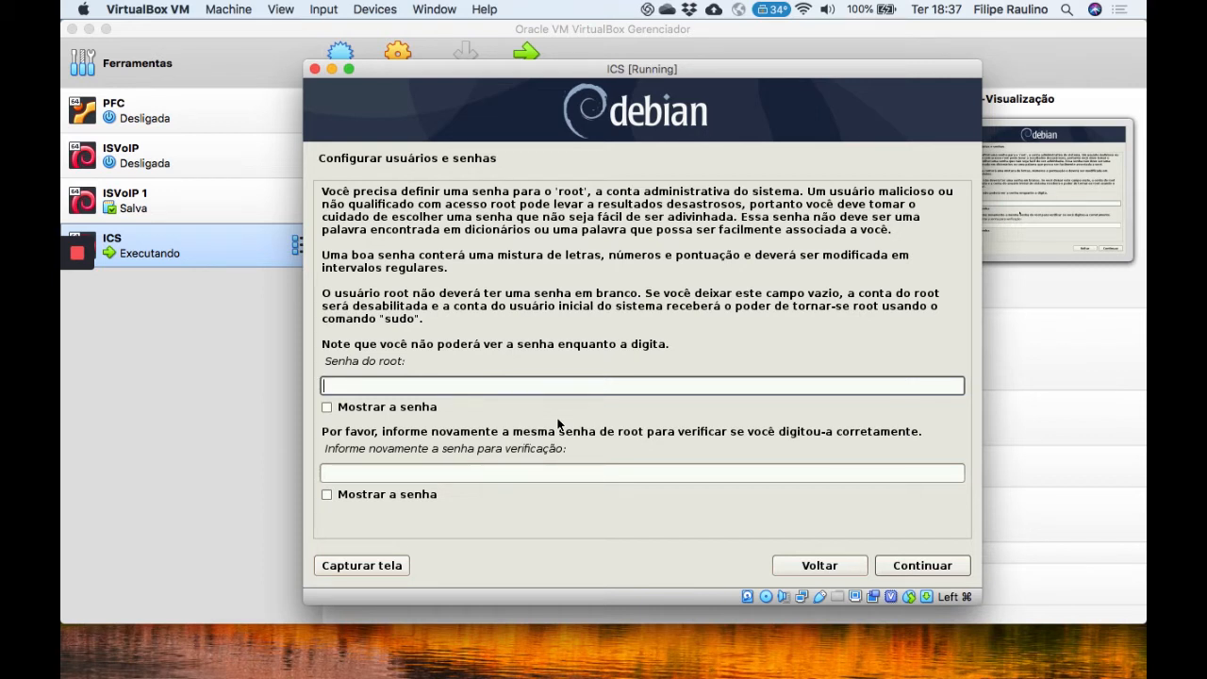
# Step: Set the root account's password, repeat it for verification and continue the installation
pyautogui.write('••••••••')
pyautogui.press('Tab')
pyautogui.press('Tab')
pyautogui.write('••••••••')
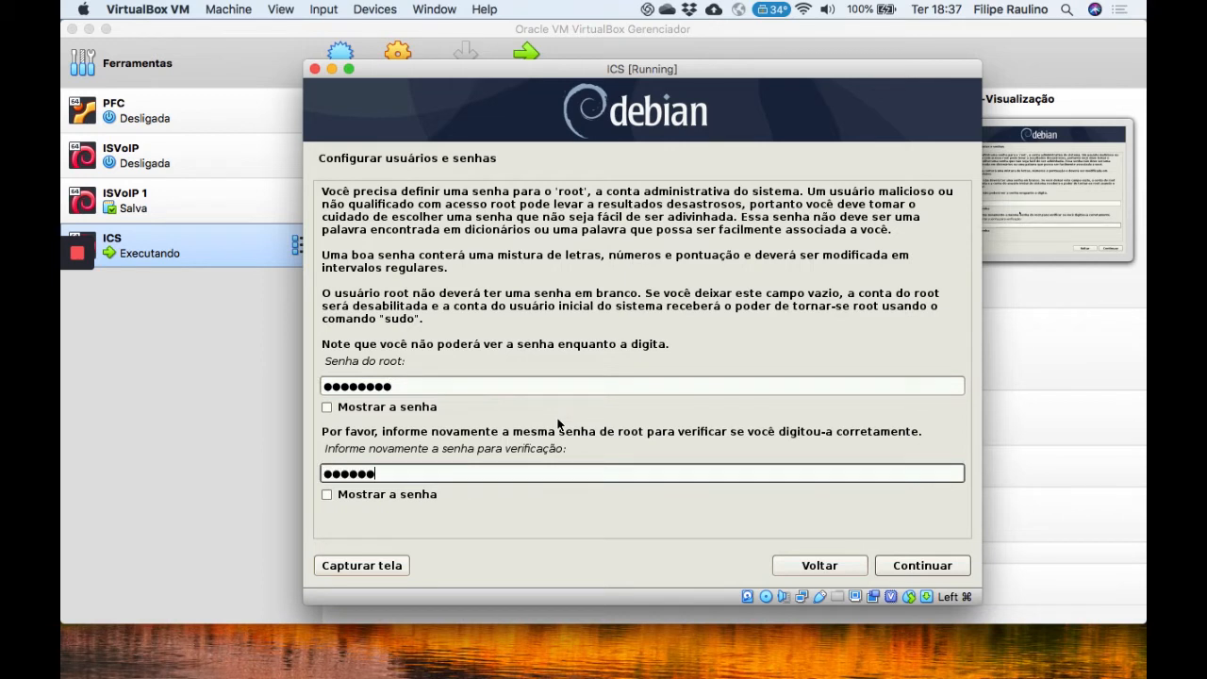
pyautogui.click(924, 566)
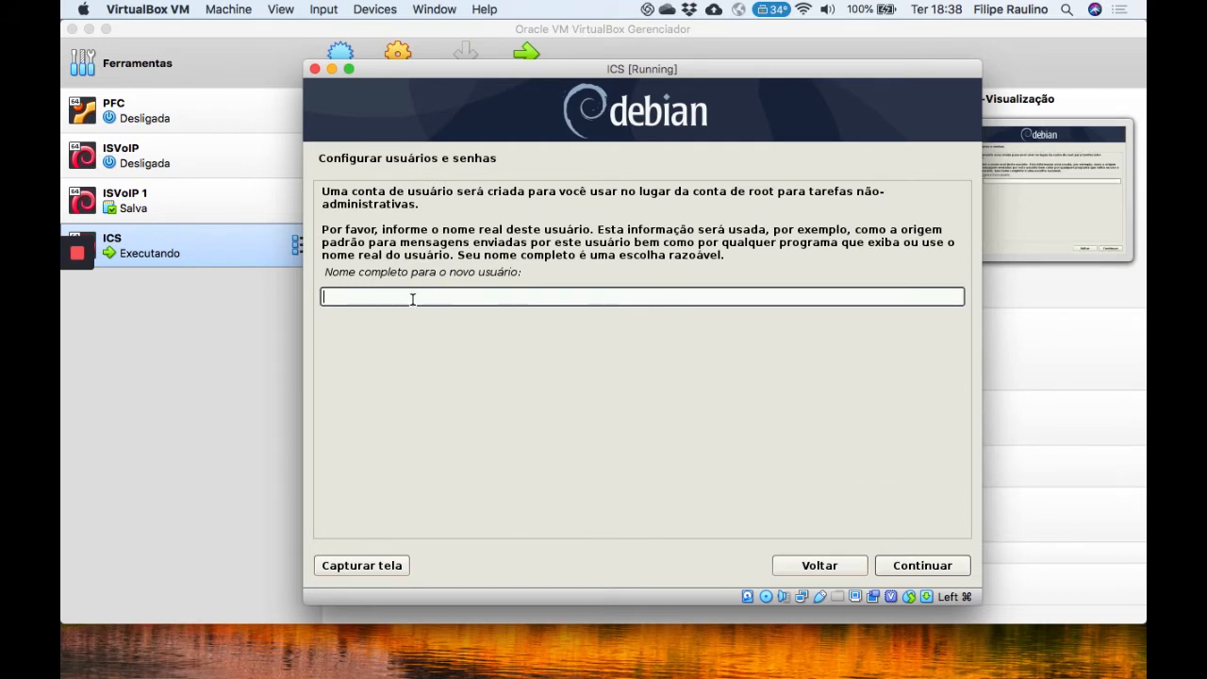
# Step: Enter the new user's full name and accept the suggested username for the account
pyautogui.write('filipe')
pyautogui.click(945, 568)
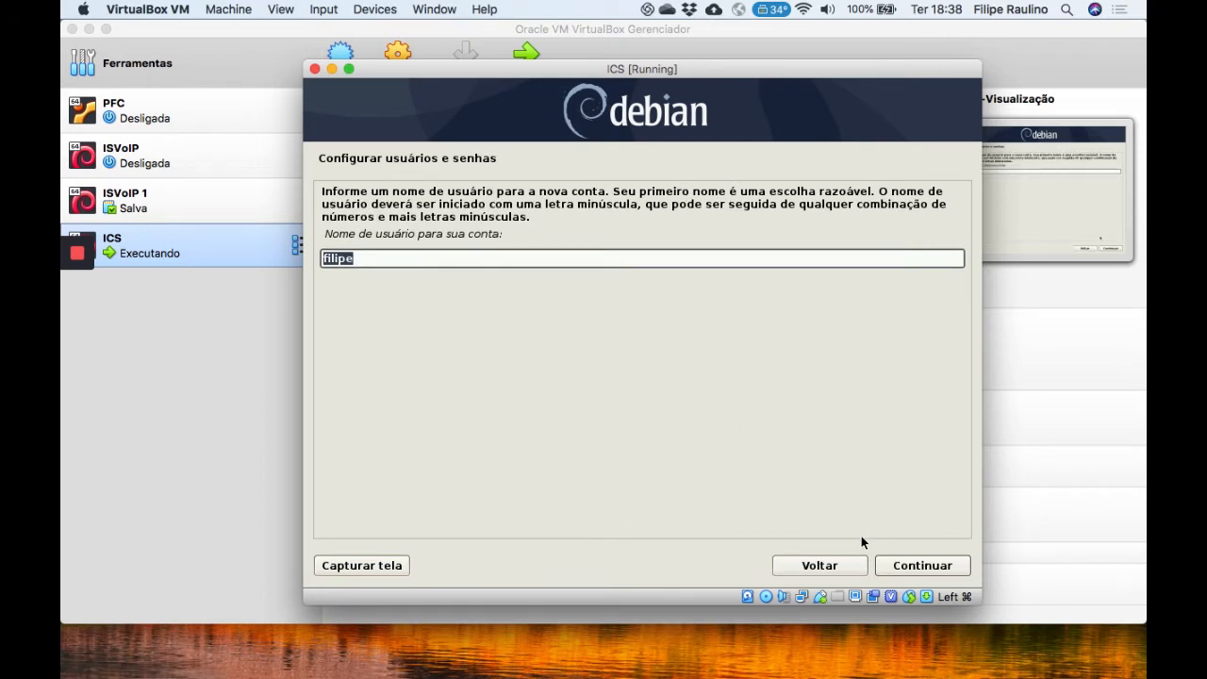
pyautogui.click(919, 566)
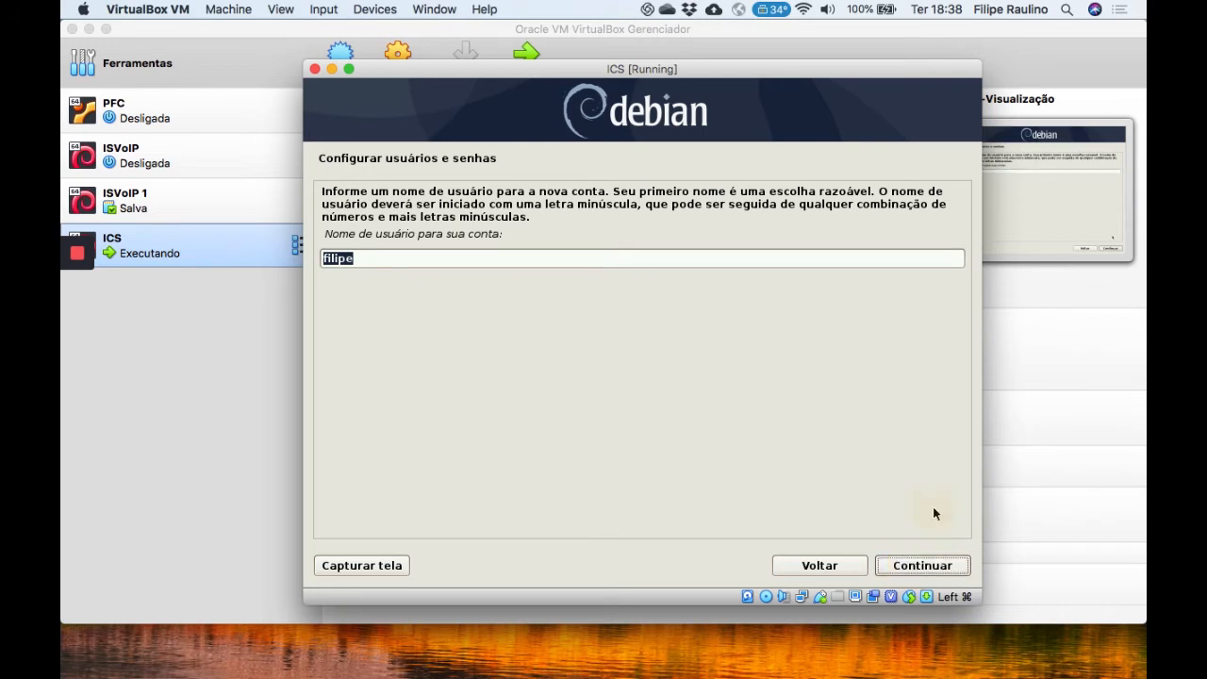
pyautogui.click(919, 568)
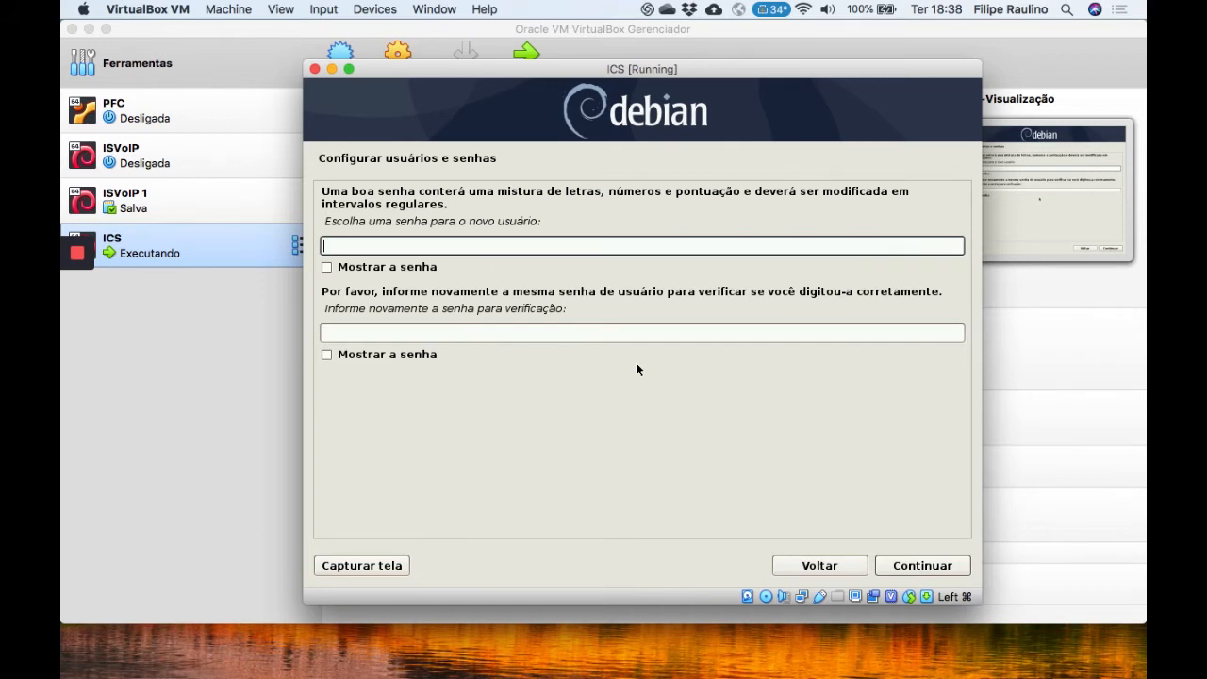
# Step: Set the new user's account password and repeat it for verification
pyautogui.write('********')
pyautogui.press('Tab')
pyautogui.write('●●●●●●●●')
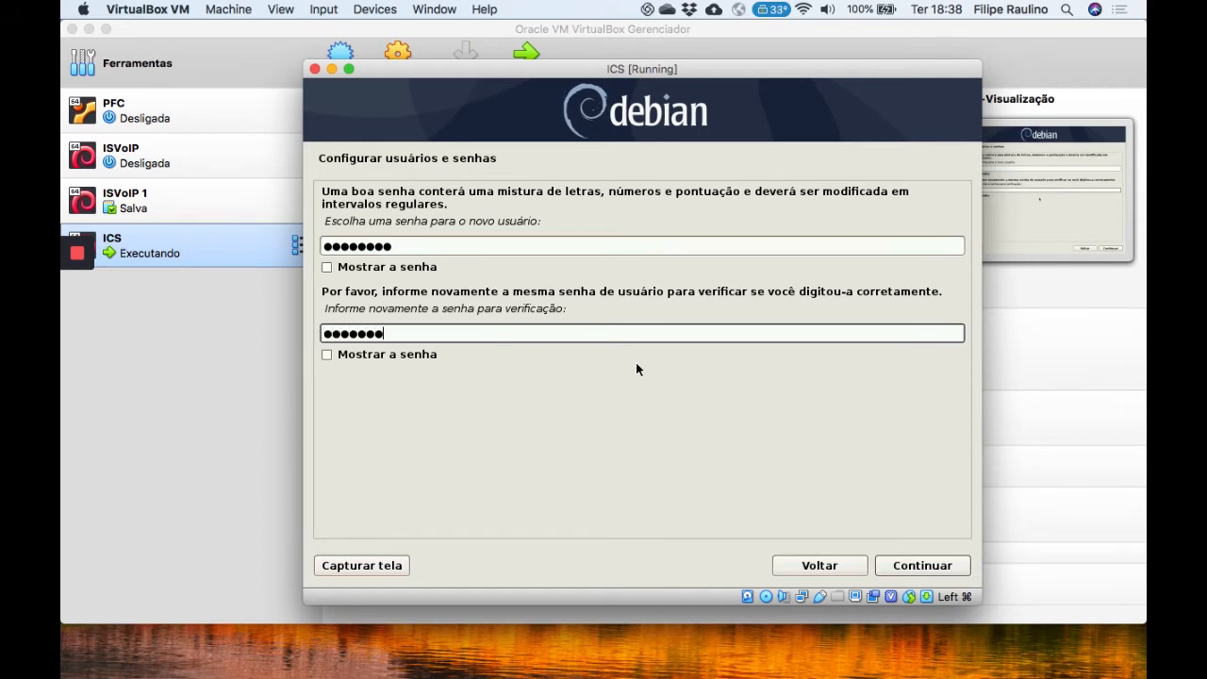
pyautogui.click(933, 564)
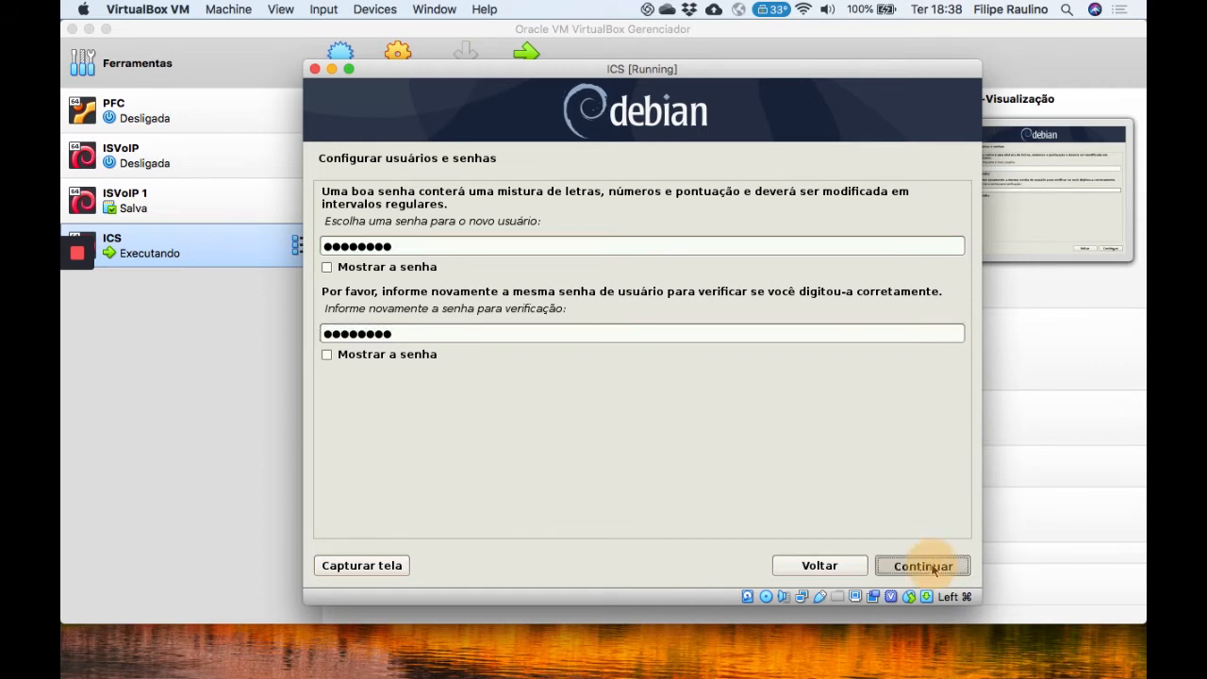
pyautogui.moveTo(81, 286)
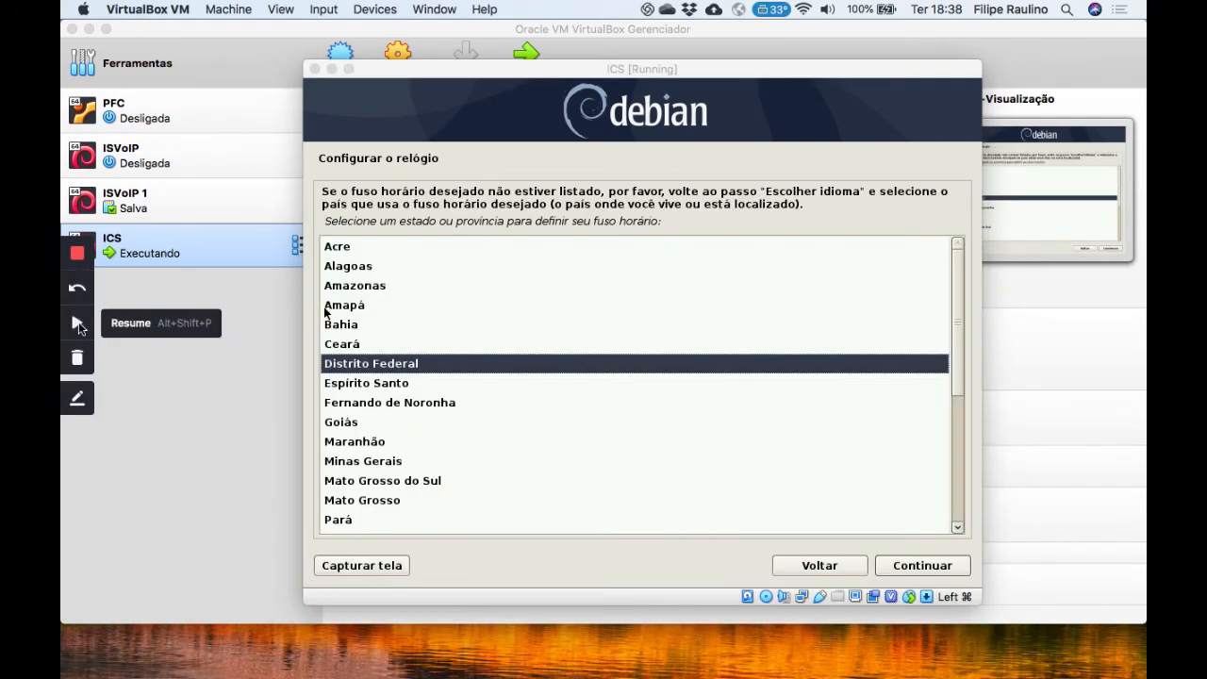
pyautogui.click(78, 322)
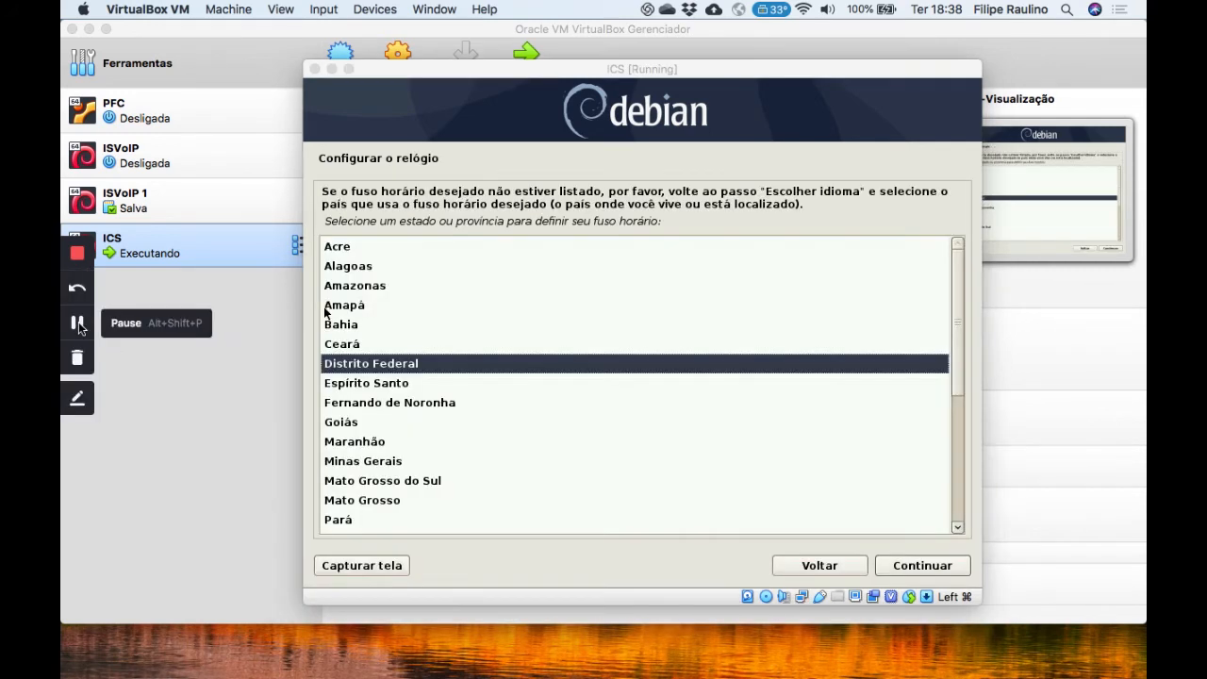
# Step: Choose Rio Grande do Norte as the state that defines the time zone
pyautogui.click(503, 363)
pyautogui.press('Down')
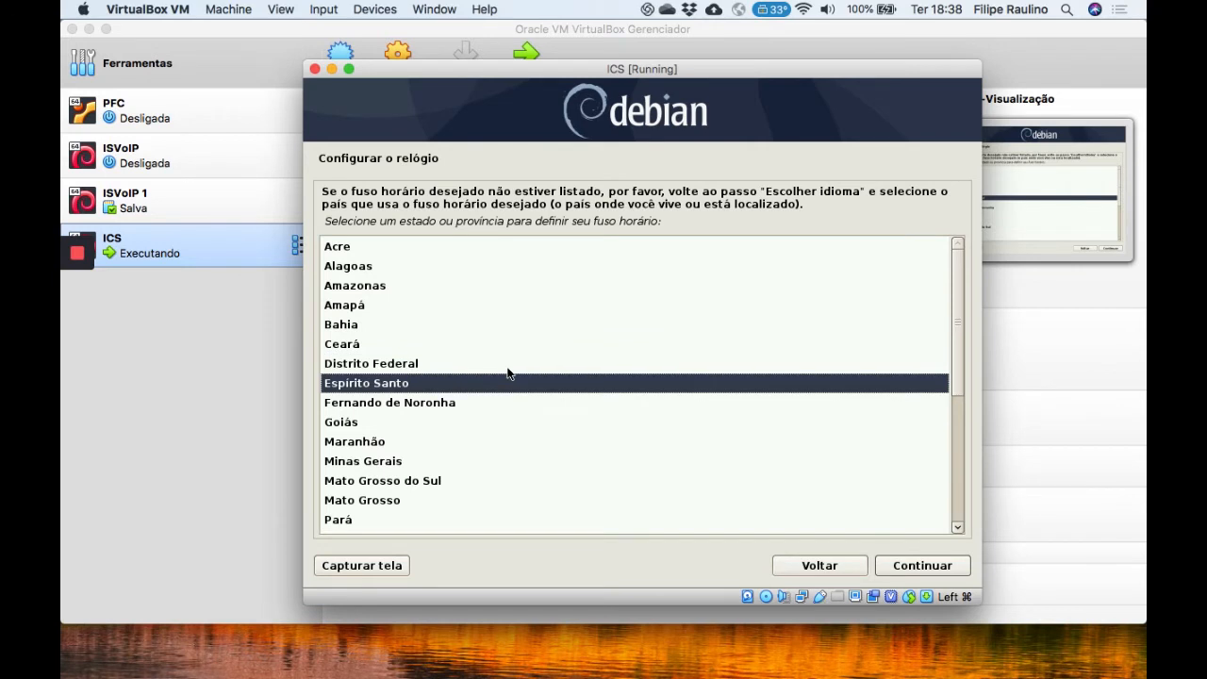
pyautogui.press('Down')
pyautogui.press('Down')
pyautogui.press('Down')
pyautogui.press('Down')
pyautogui.press('Down')
pyautogui.press('Down')
pyautogui.press('Down')
pyautogui.press('Down')
pyautogui.press('Down')
pyautogui.press('Down')
pyautogui.press('Down')
pyautogui.press('Down')
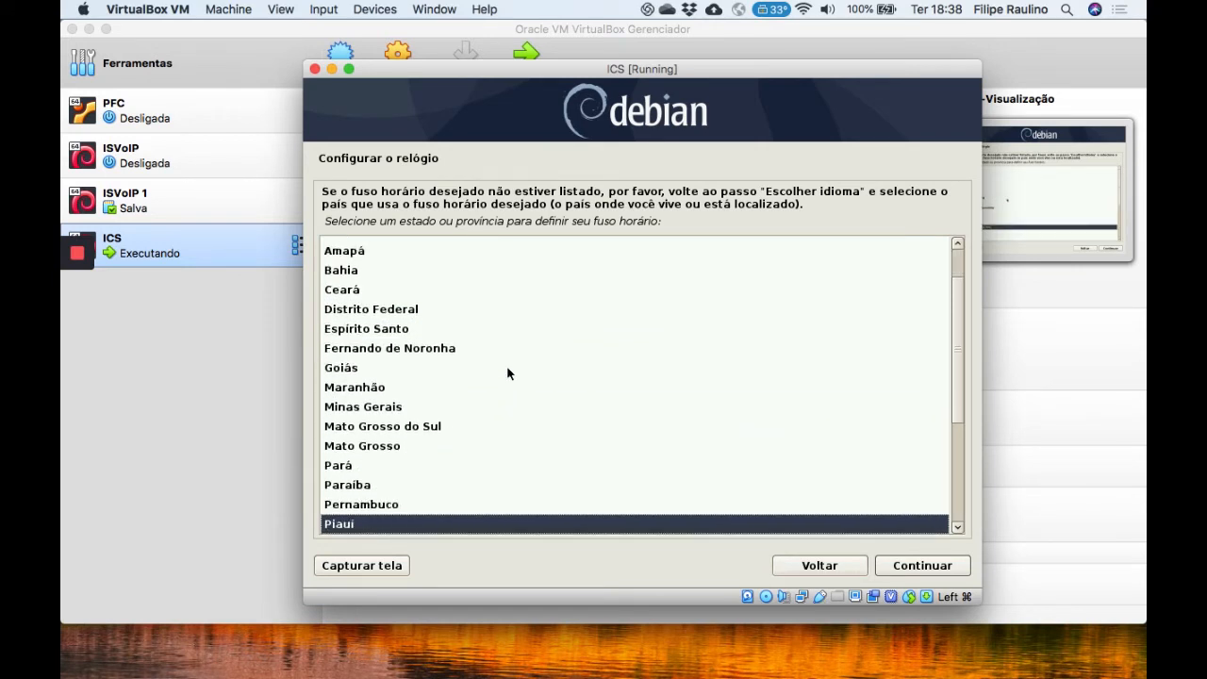
pyautogui.press('Down')
pyautogui.press('Down')
pyautogui.press('Up')
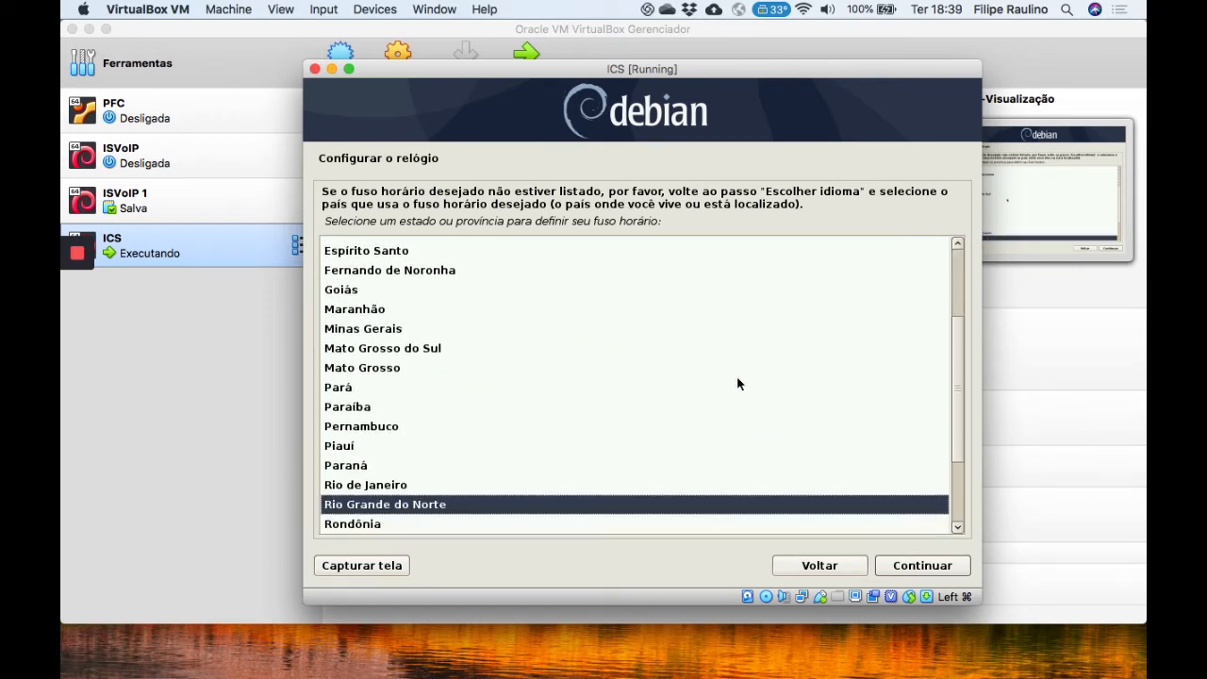
pyautogui.click(939, 566)
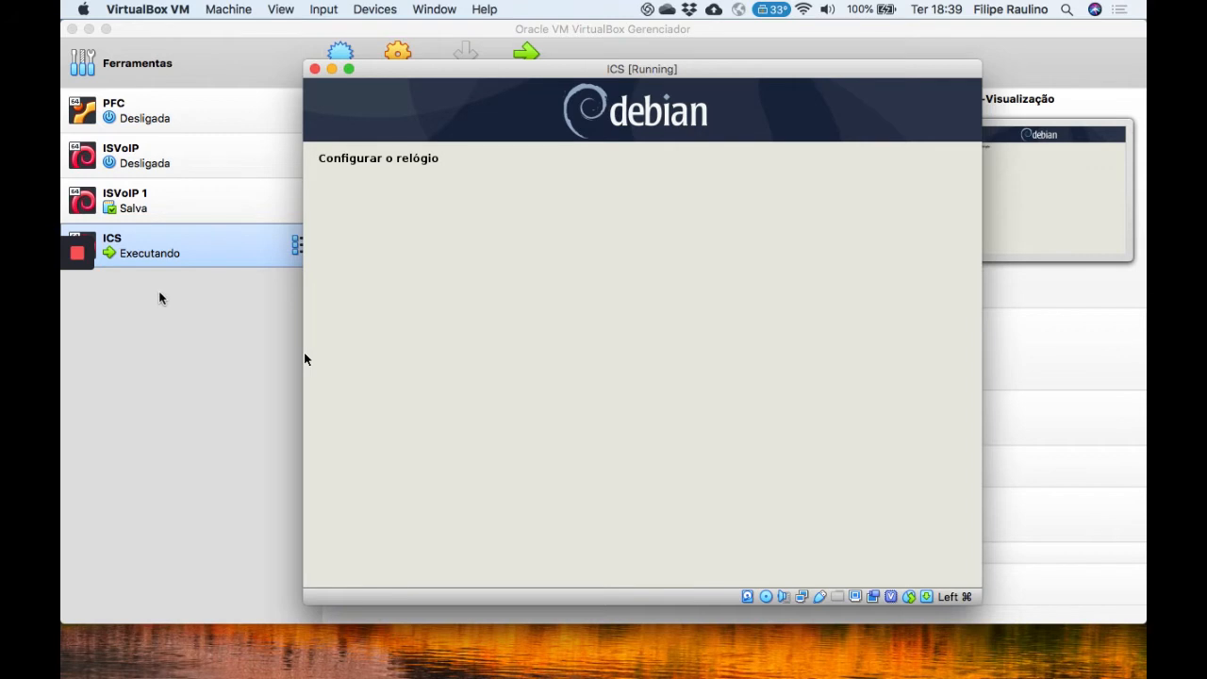
pyautogui.moveTo(89, 281)
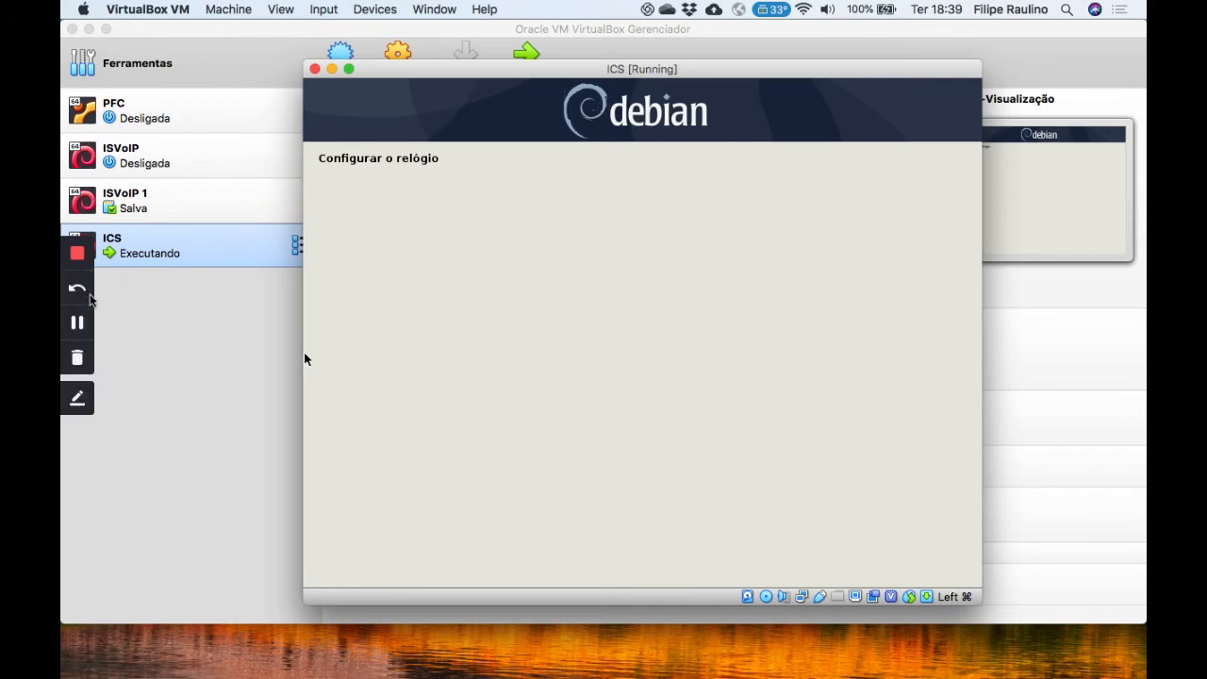
pyautogui.click(77, 322)
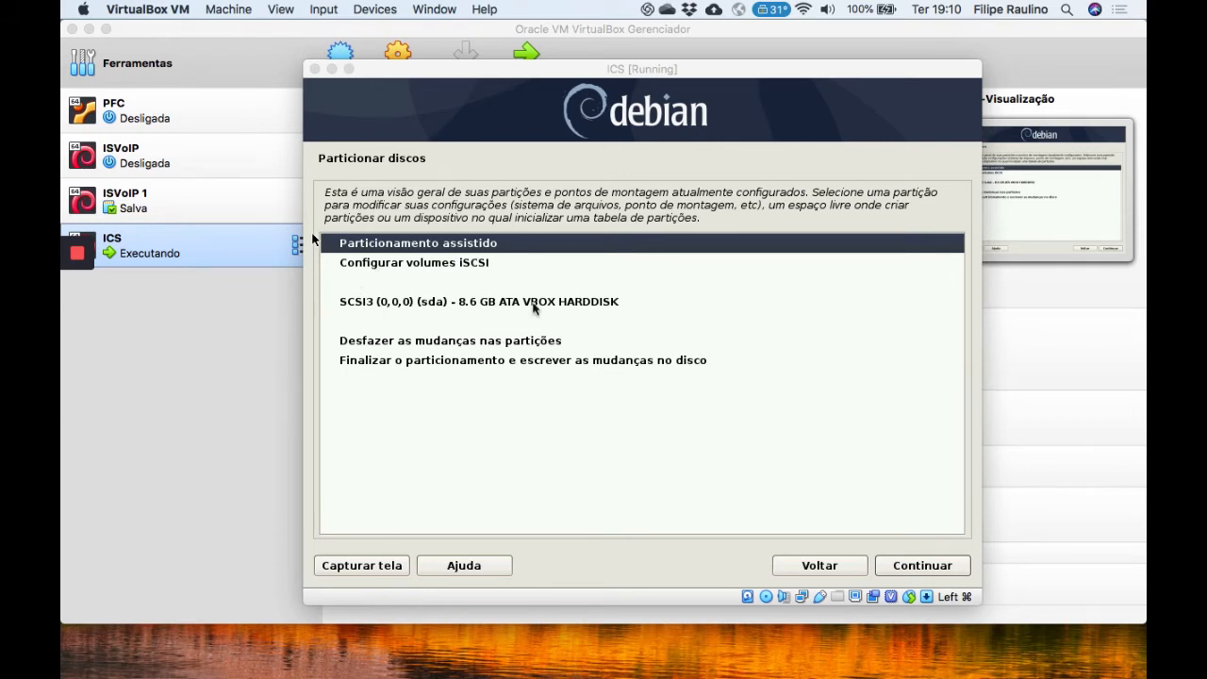
# Step: Set up guided partitioning that uses the entire 8.6 GB sda disk with all files in one partition
pyautogui.click(377, 270)
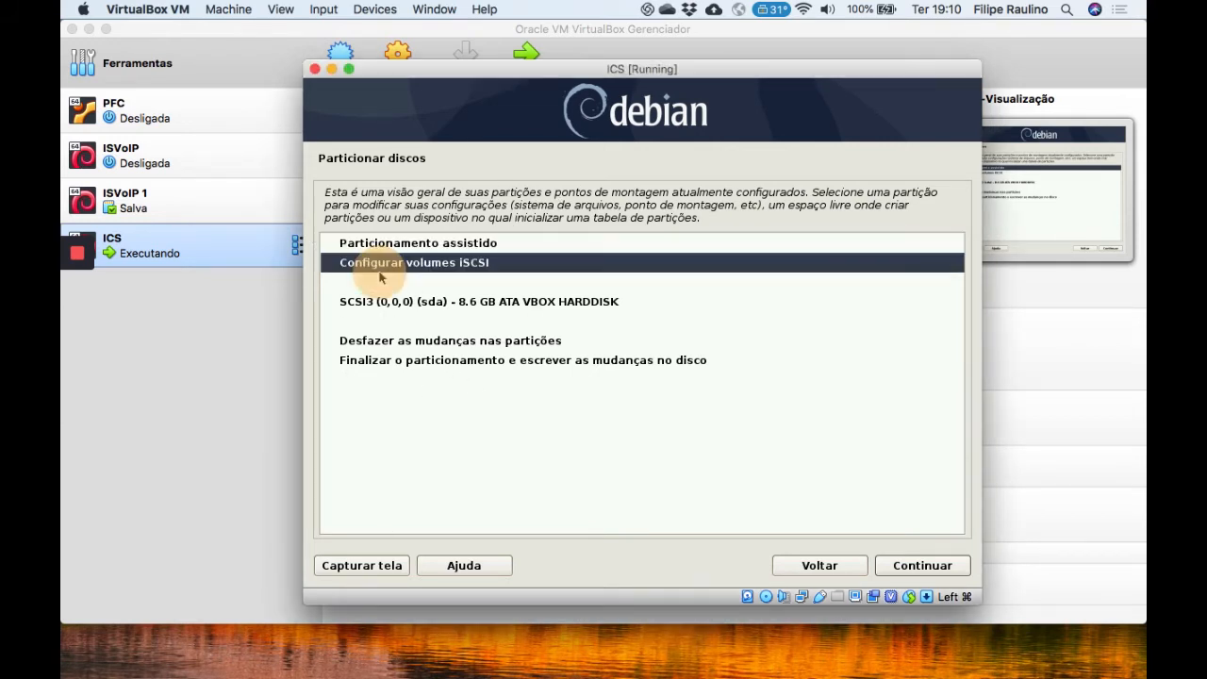
pyautogui.click(435, 245)
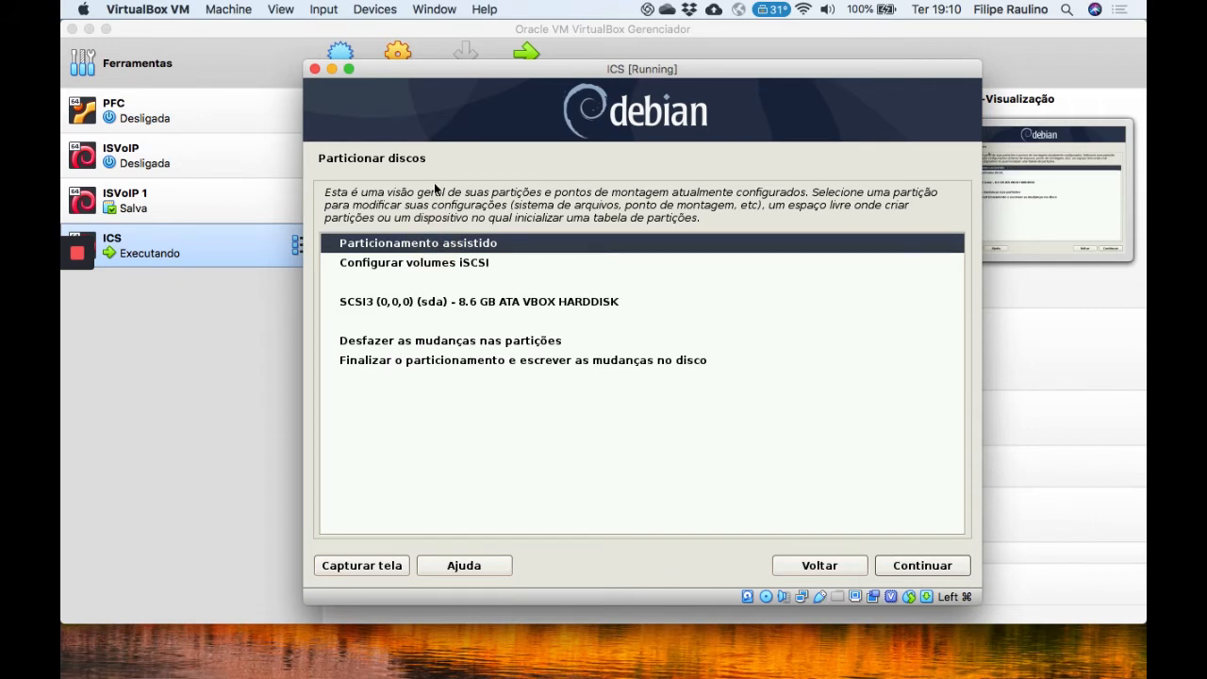
pyautogui.click(923, 567)
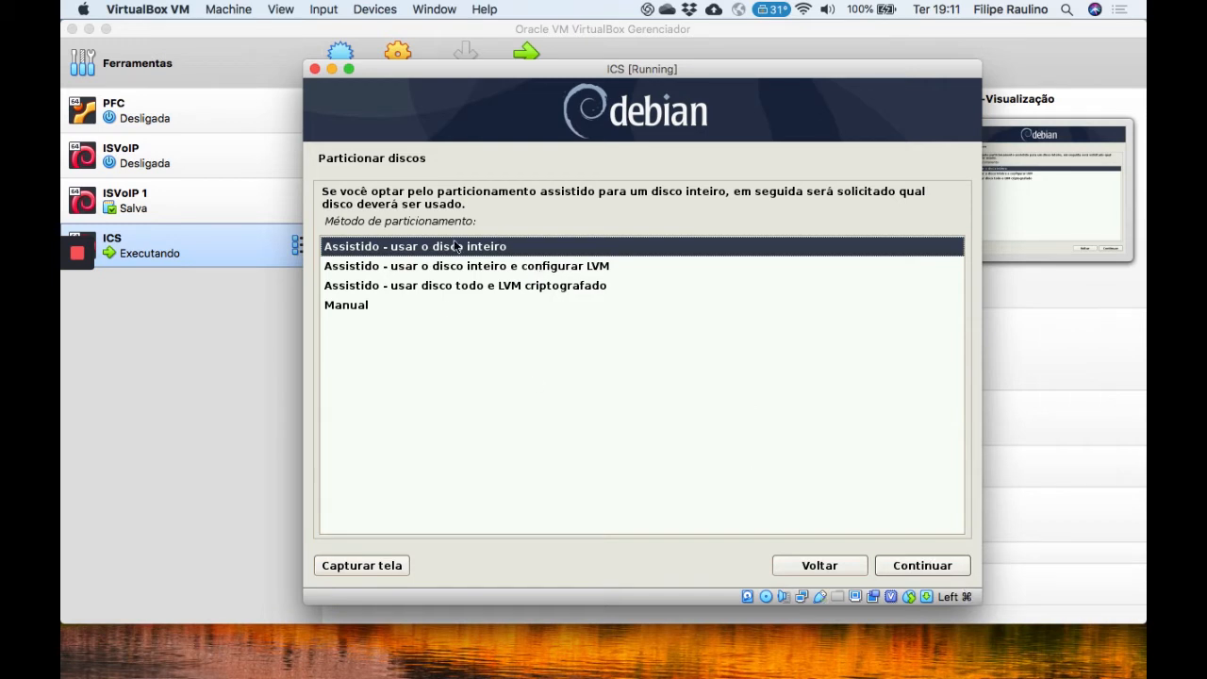
pyautogui.click(928, 566)
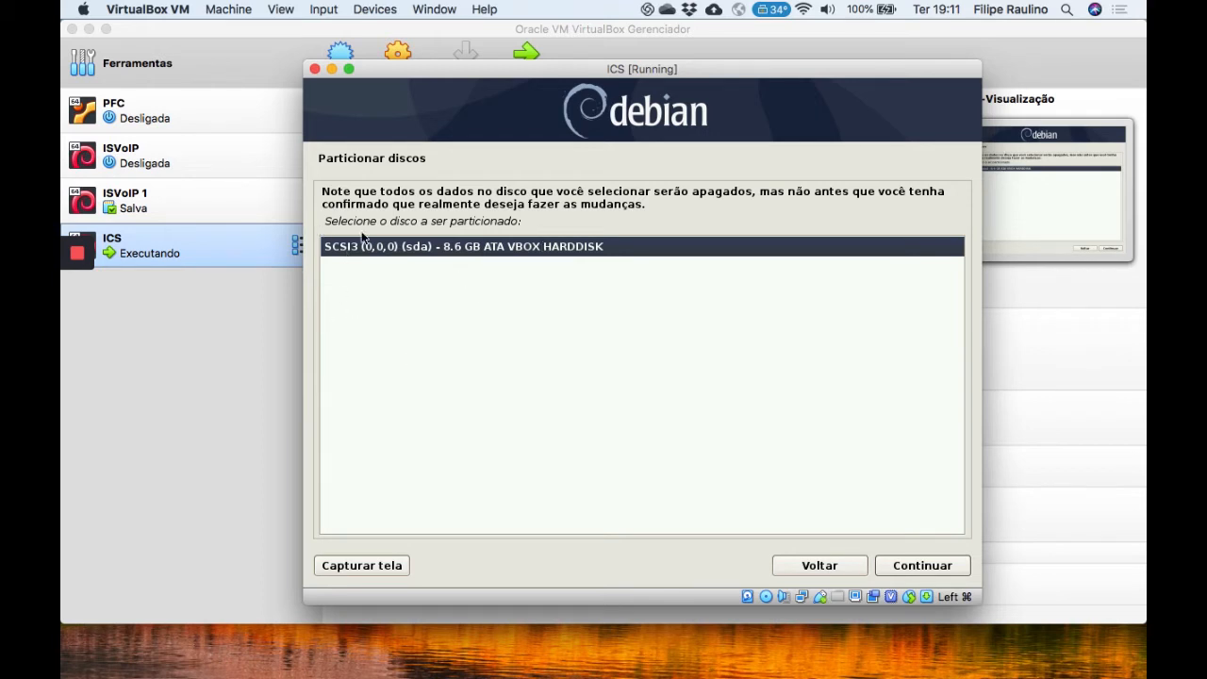
pyautogui.click(938, 569)
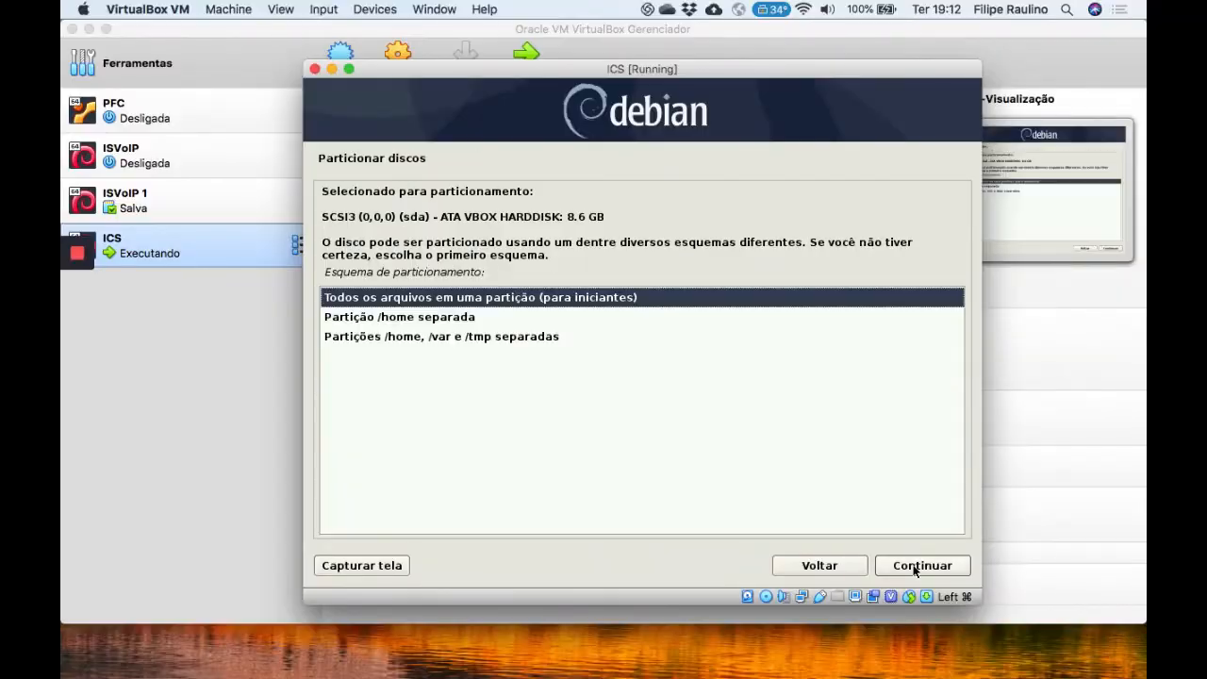
pyautogui.click(915, 567)
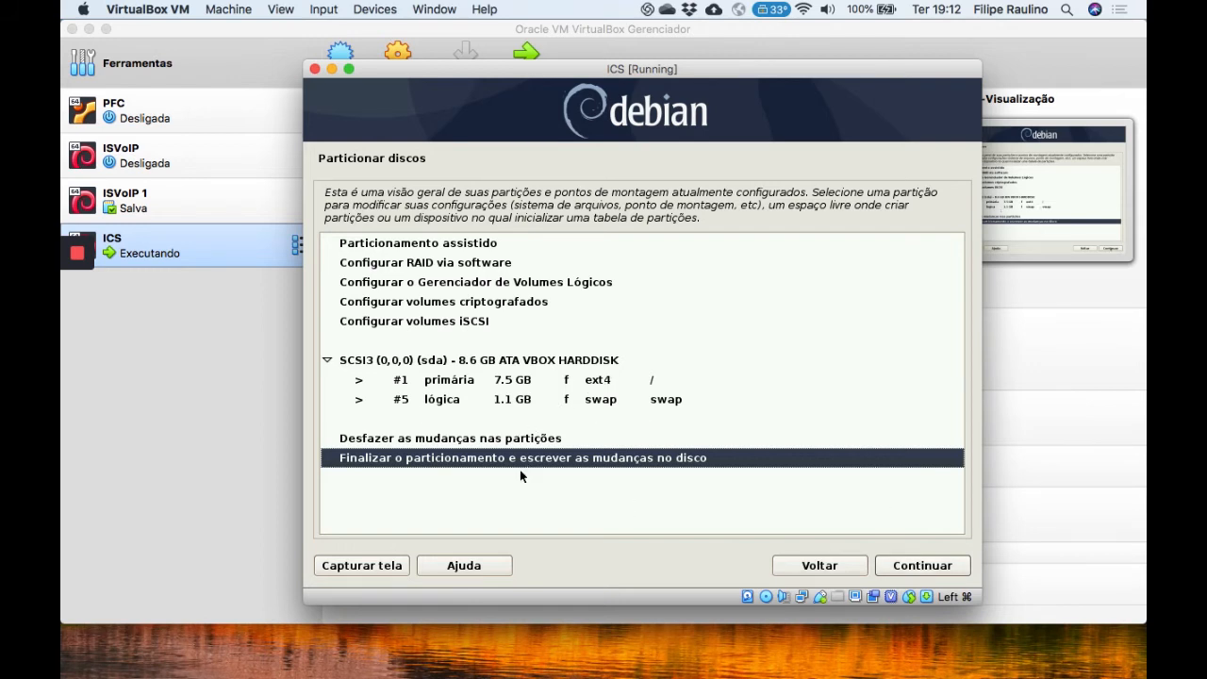
# Step: Finish the partitioning and confirm with Sim that the changes are written to the disk
pyautogui.click(921, 566)
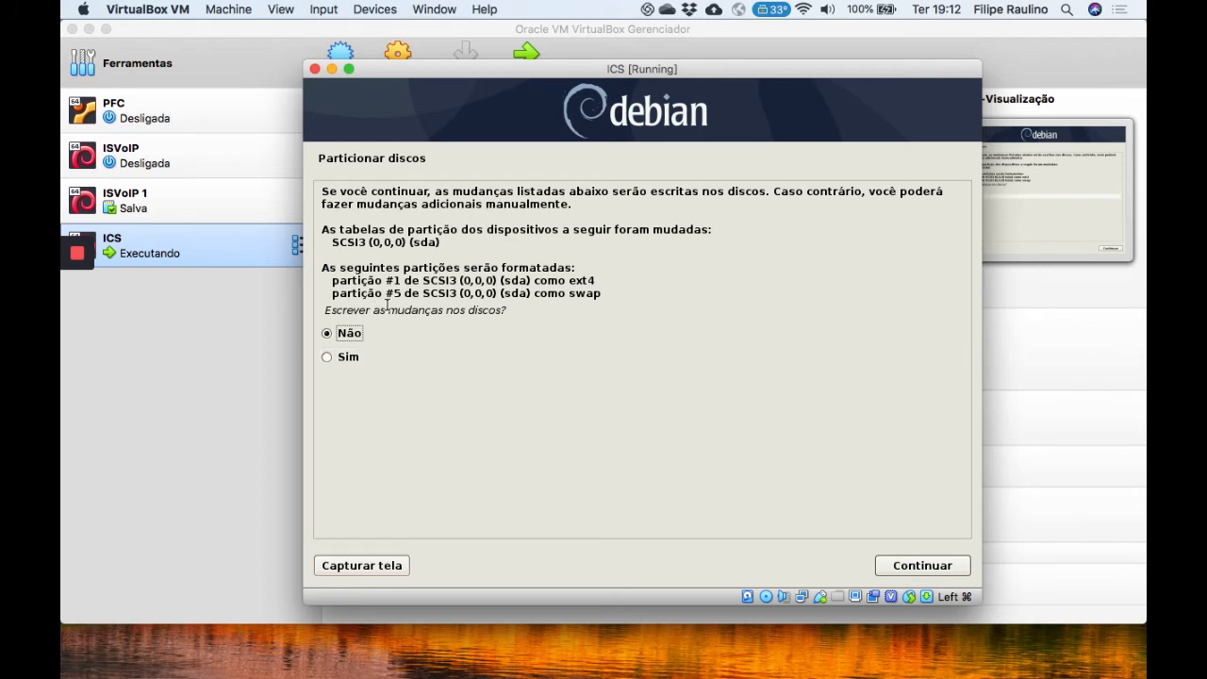
pyautogui.click(336, 358)
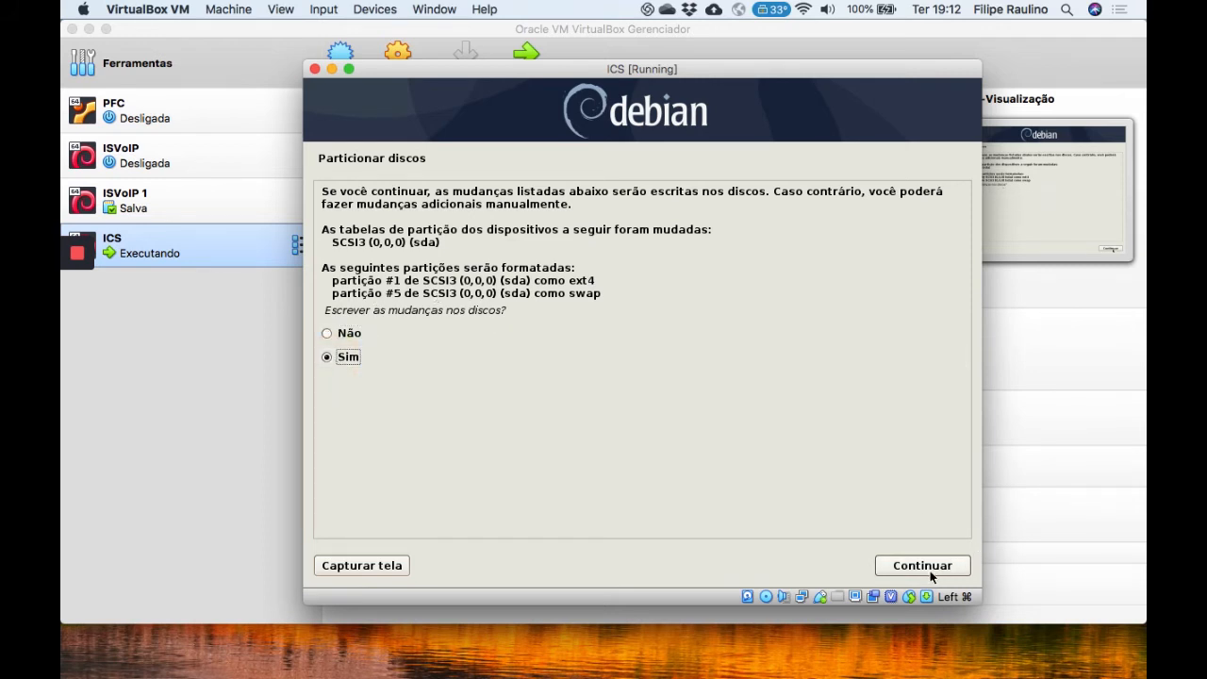
pyautogui.click(929, 569)
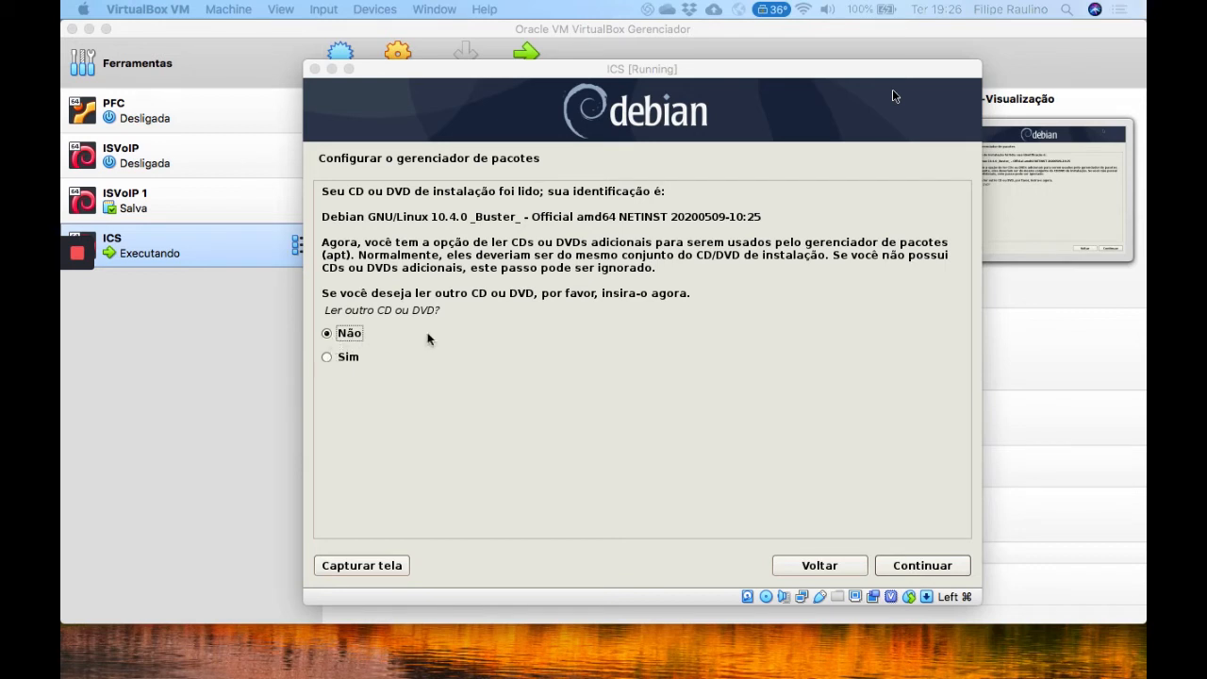
# Step: Configure the package manager with no additional discs, the deb.debian.org mirror for Brasil and no HTTP proxy
pyautogui.click(922, 564)
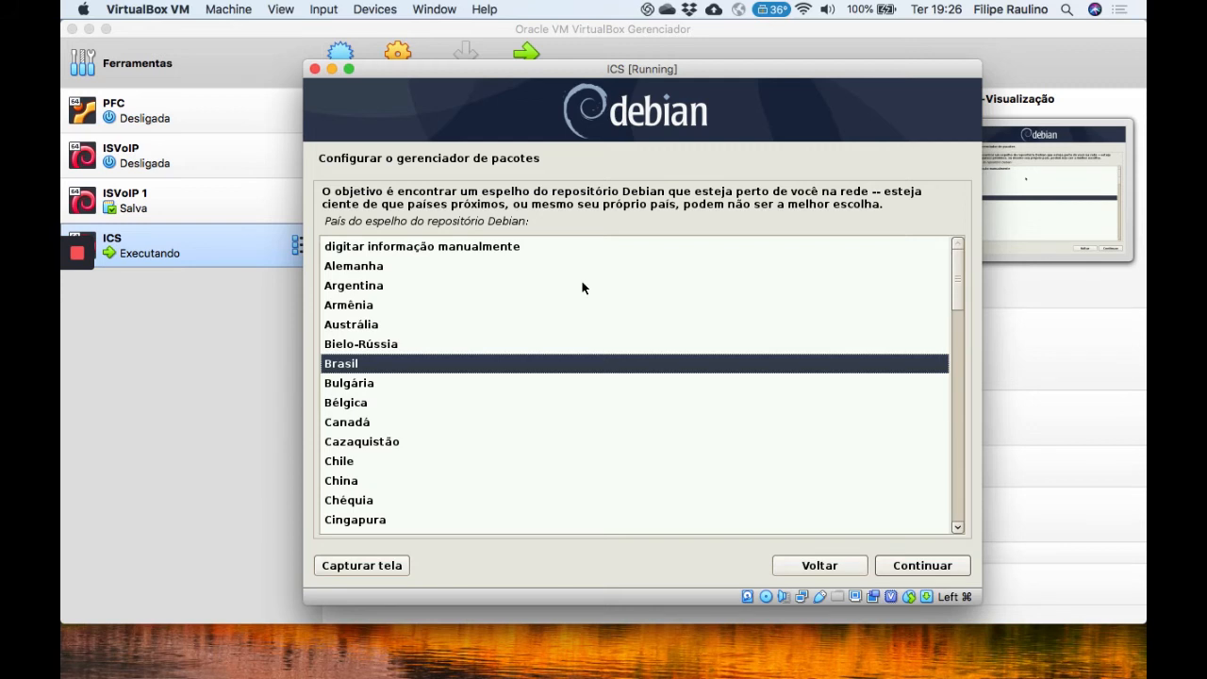
pyautogui.click(472, 364)
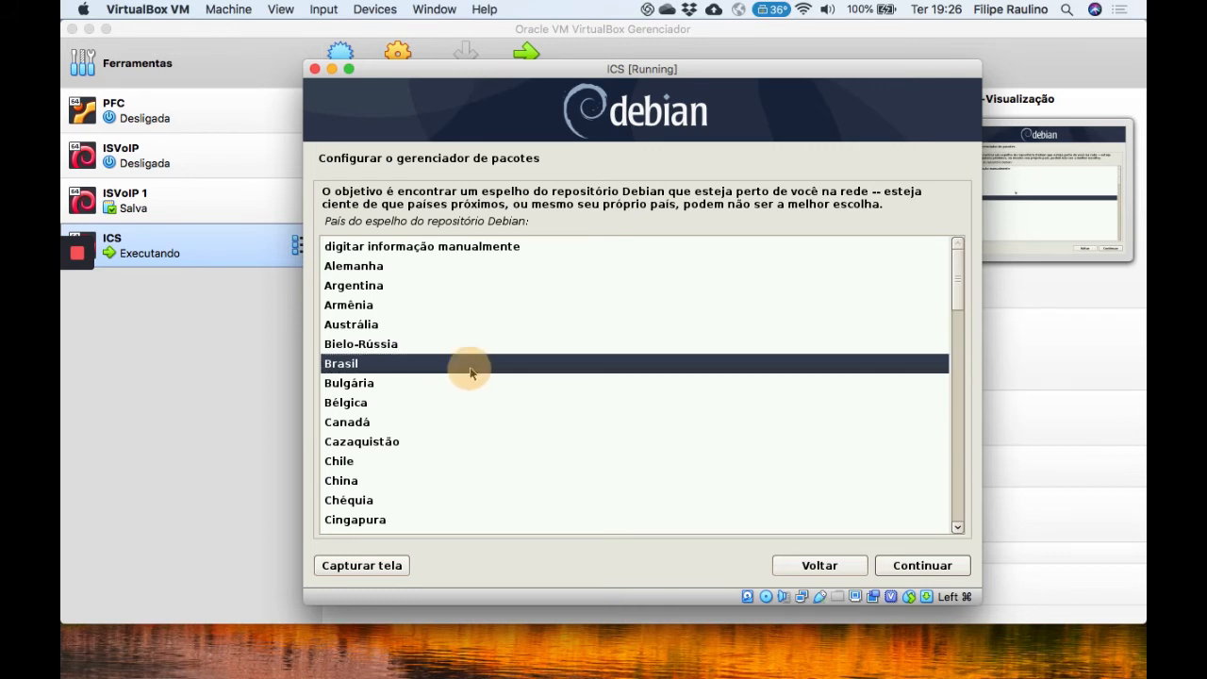
pyautogui.click(931, 566)
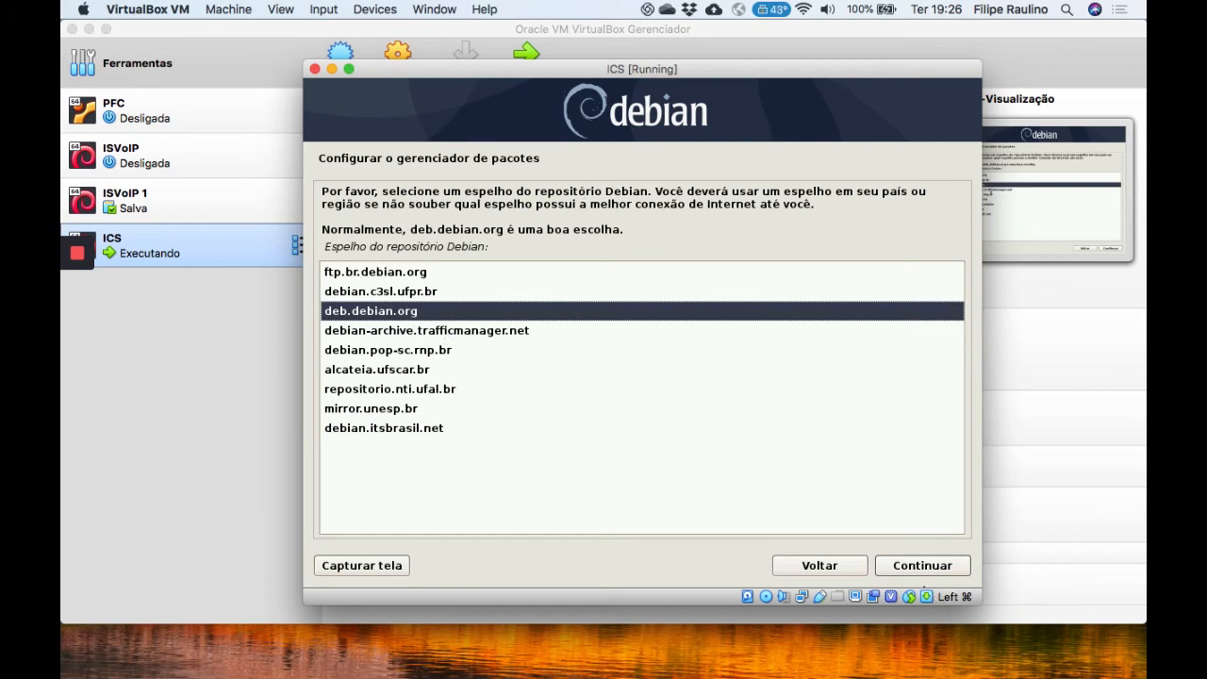
pyautogui.click(923, 568)
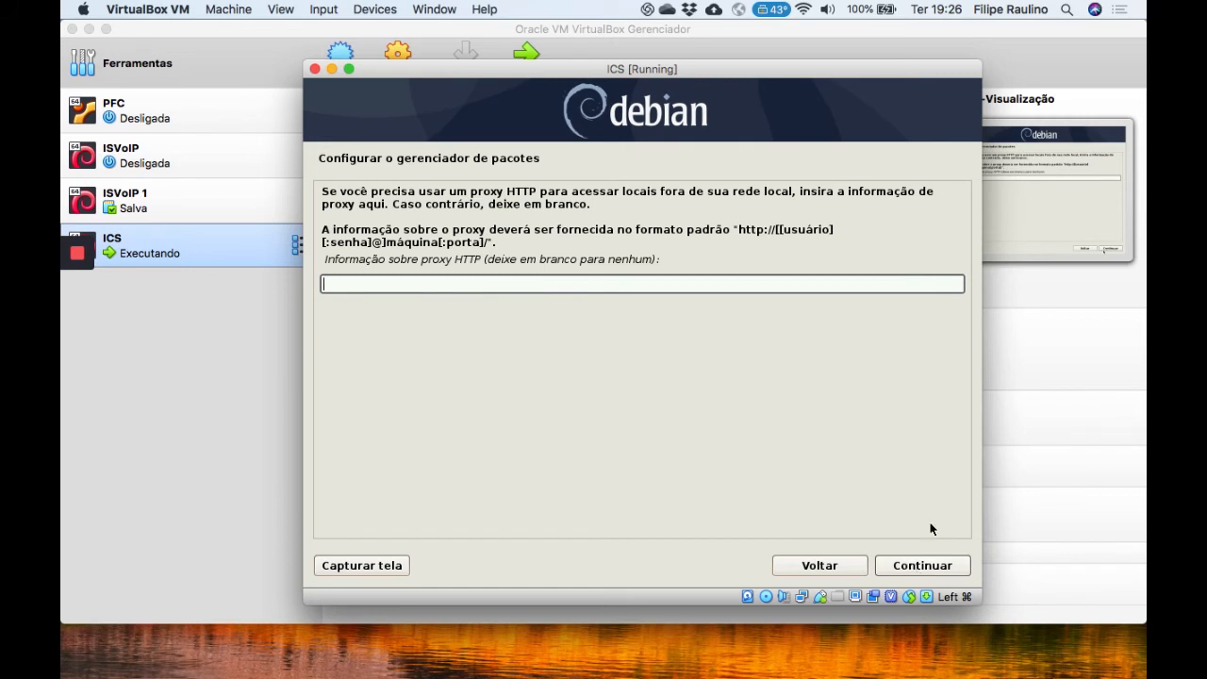
pyautogui.click(904, 568)
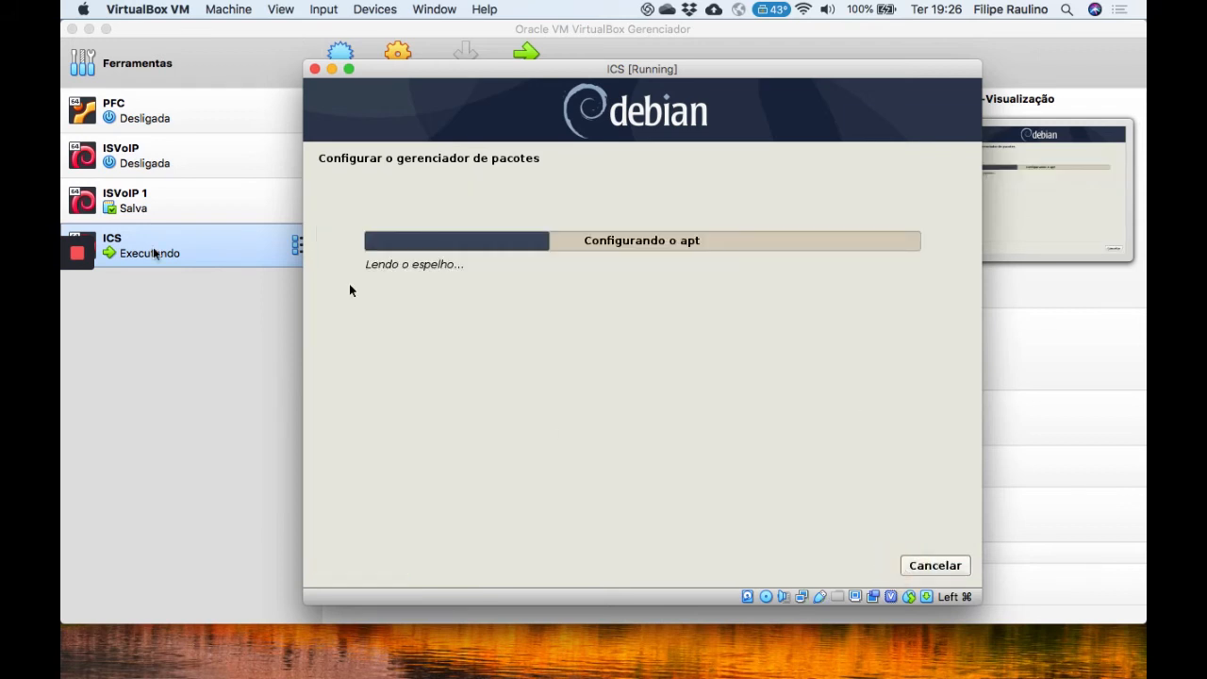
pyautogui.moveTo(70, 264)
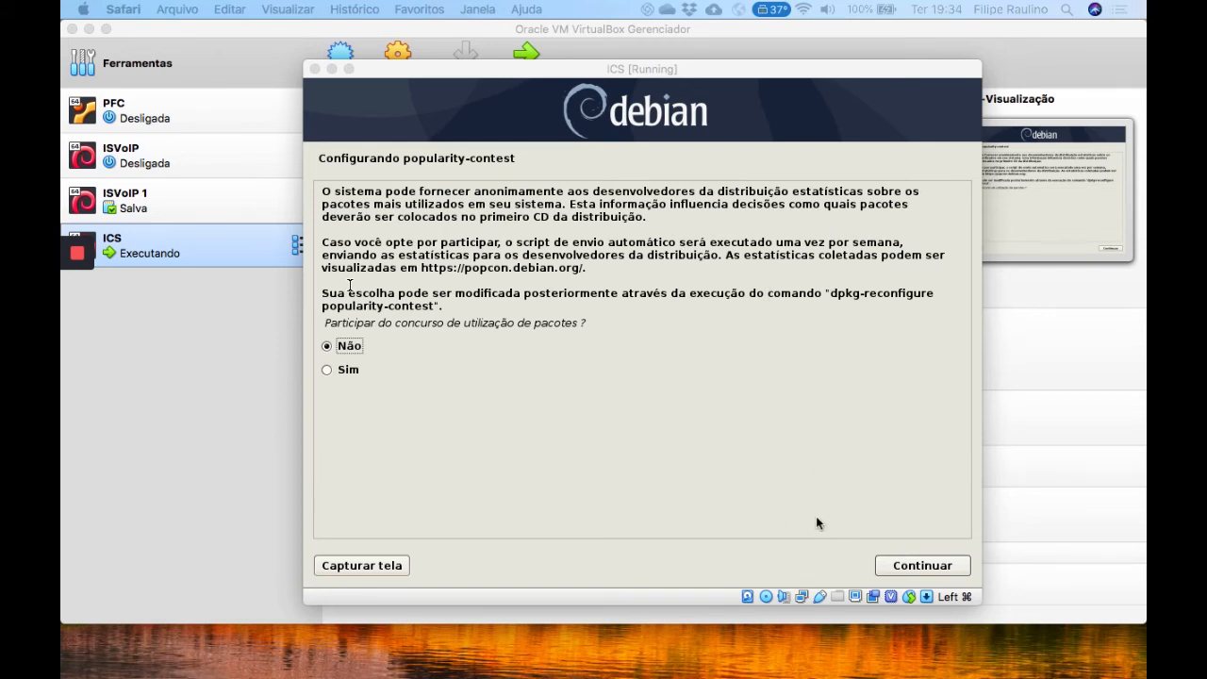
# Step: Decline the package usage survey and install the Debian desktop environment and standard system utilities without the print server
pyautogui.click(921, 566)
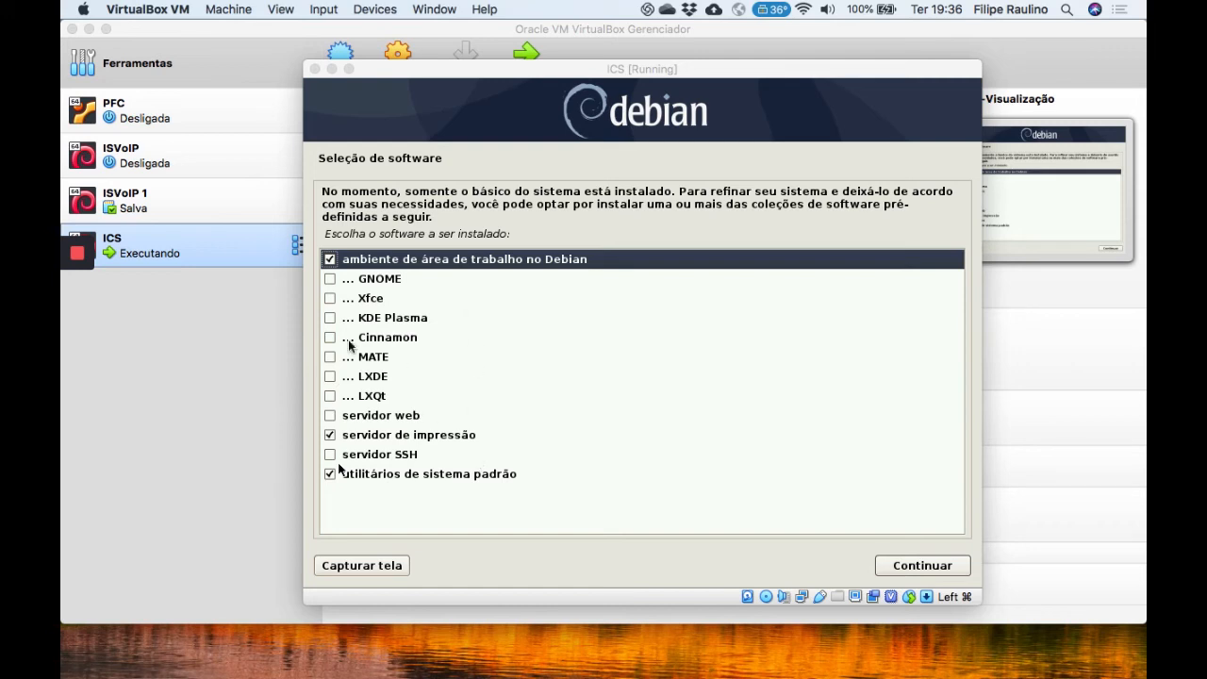
pyautogui.click(492, 392)
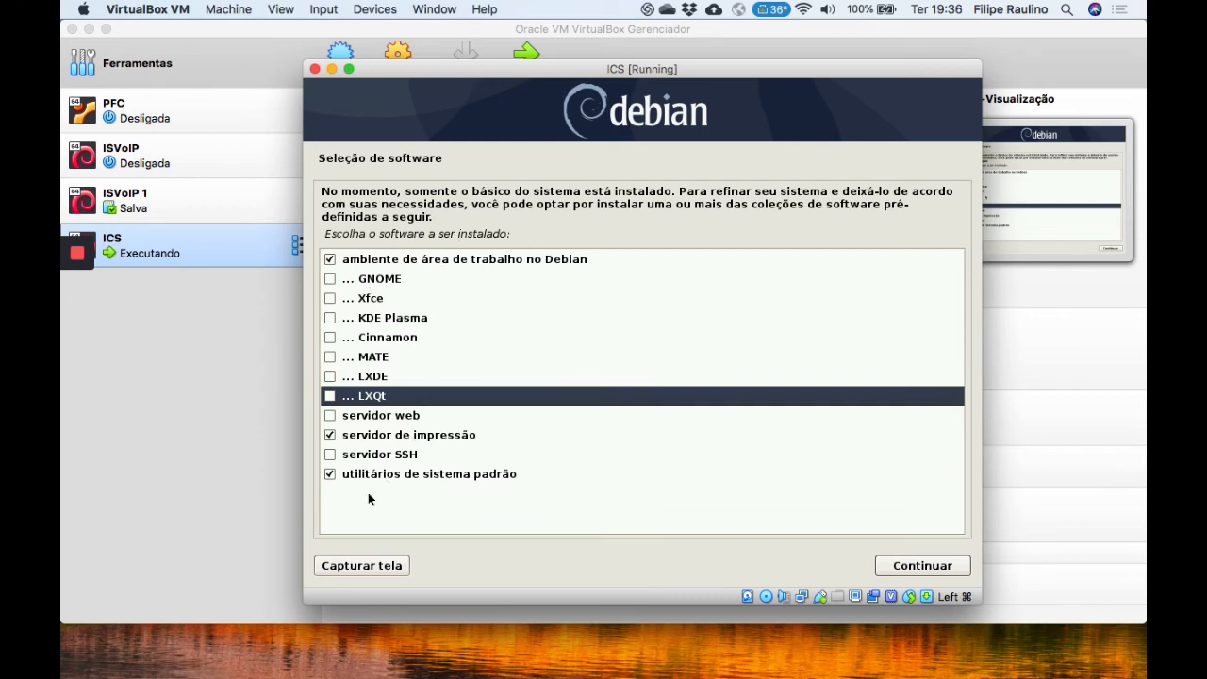
pyautogui.click(330, 436)
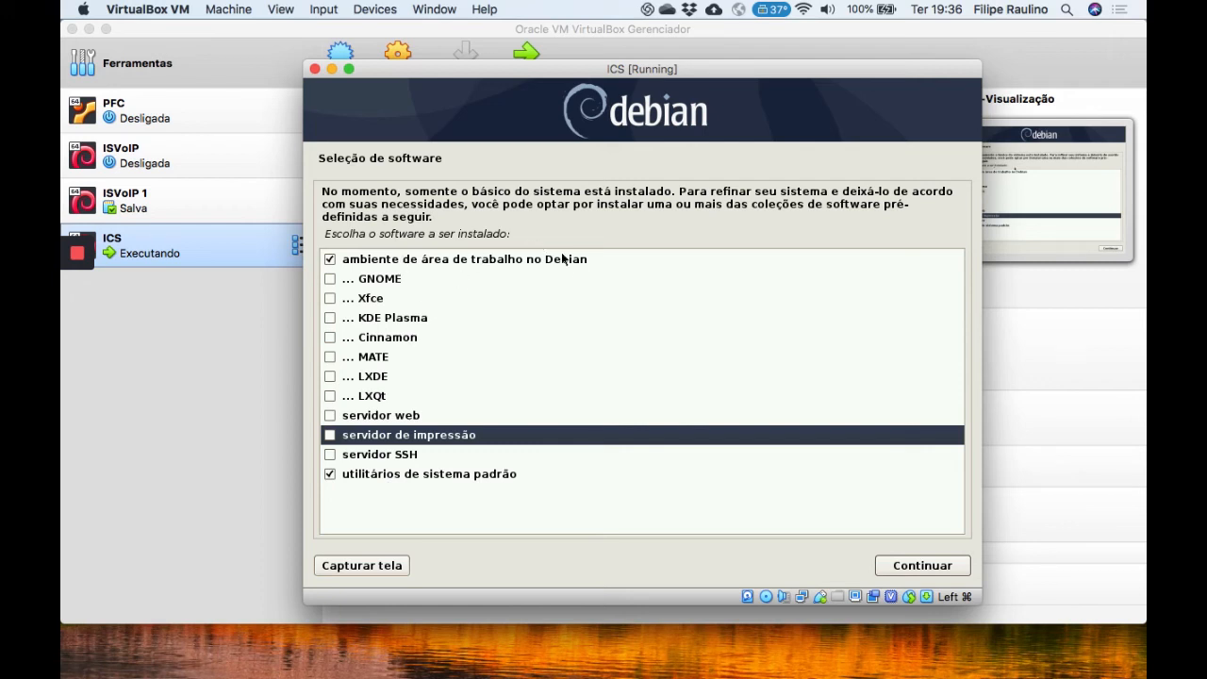
pyautogui.click(915, 564)
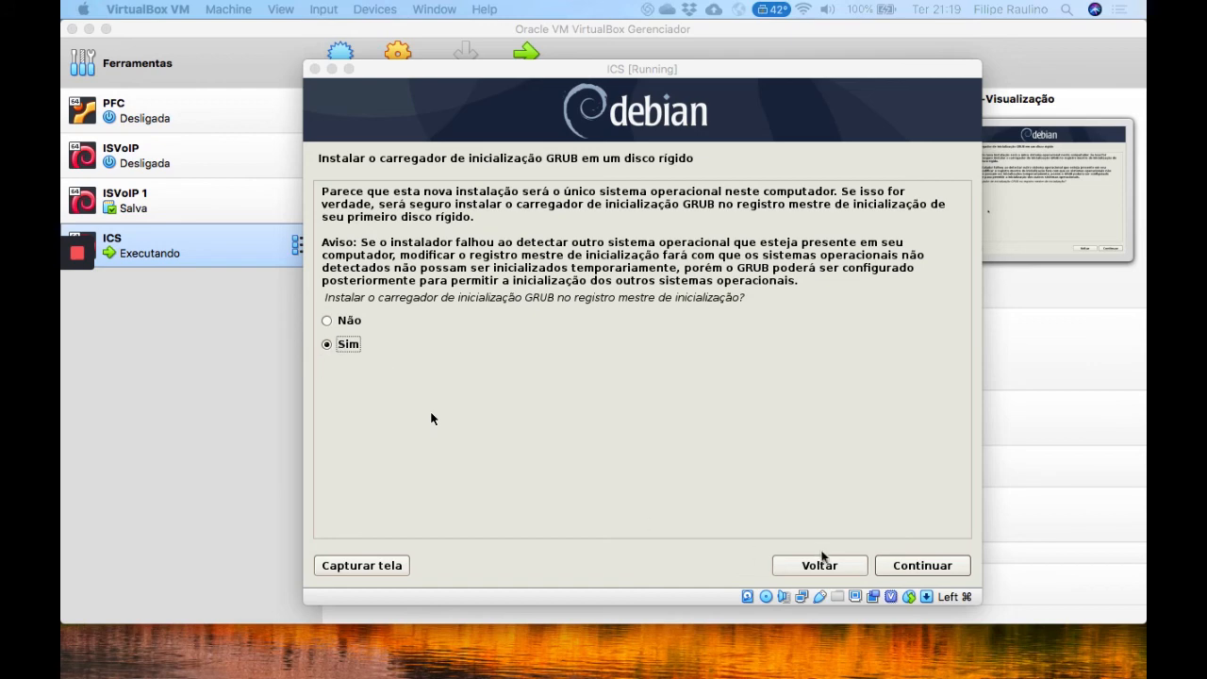
# Step: Install the GRUB boot loader to the master boot record of /dev/sda and finish the Debian installation
pyautogui.click(917, 566)
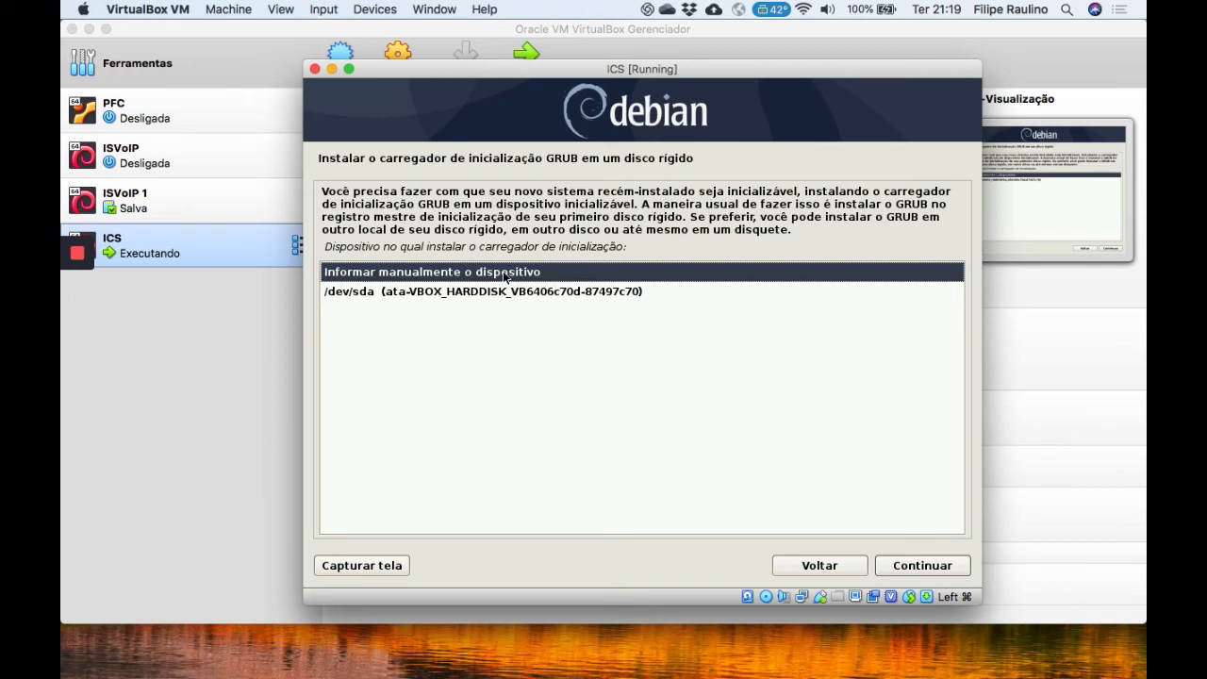
pyautogui.click(528, 291)
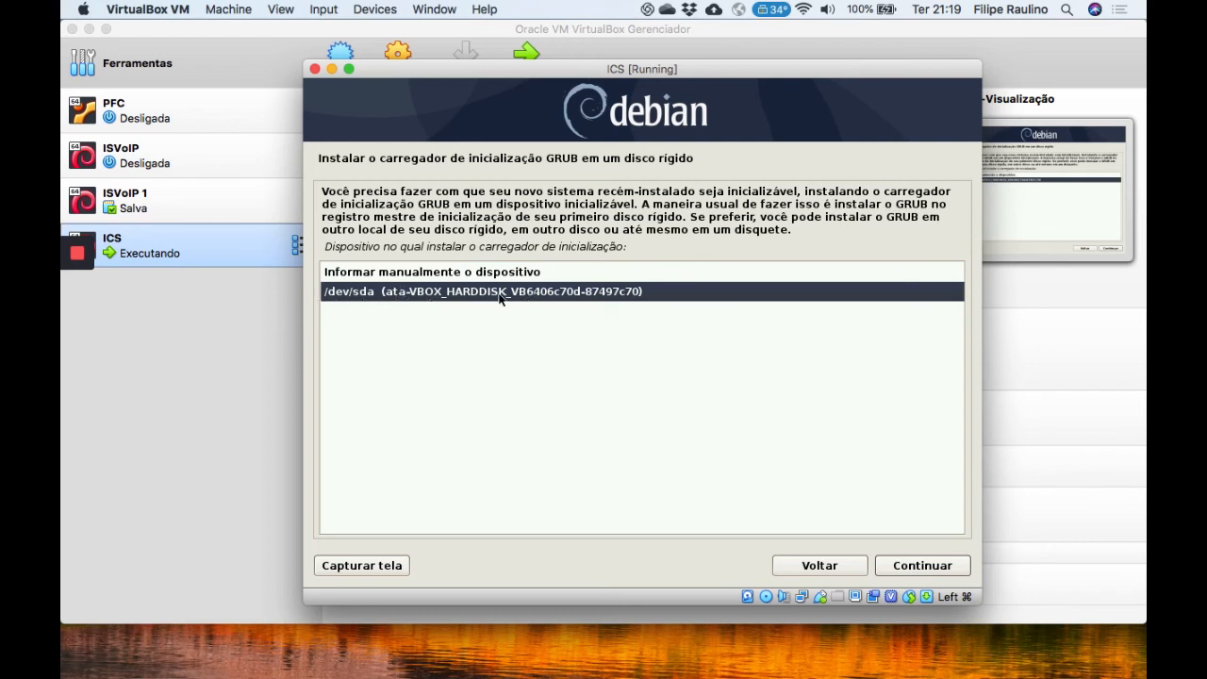
pyautogui.click(923, 566)
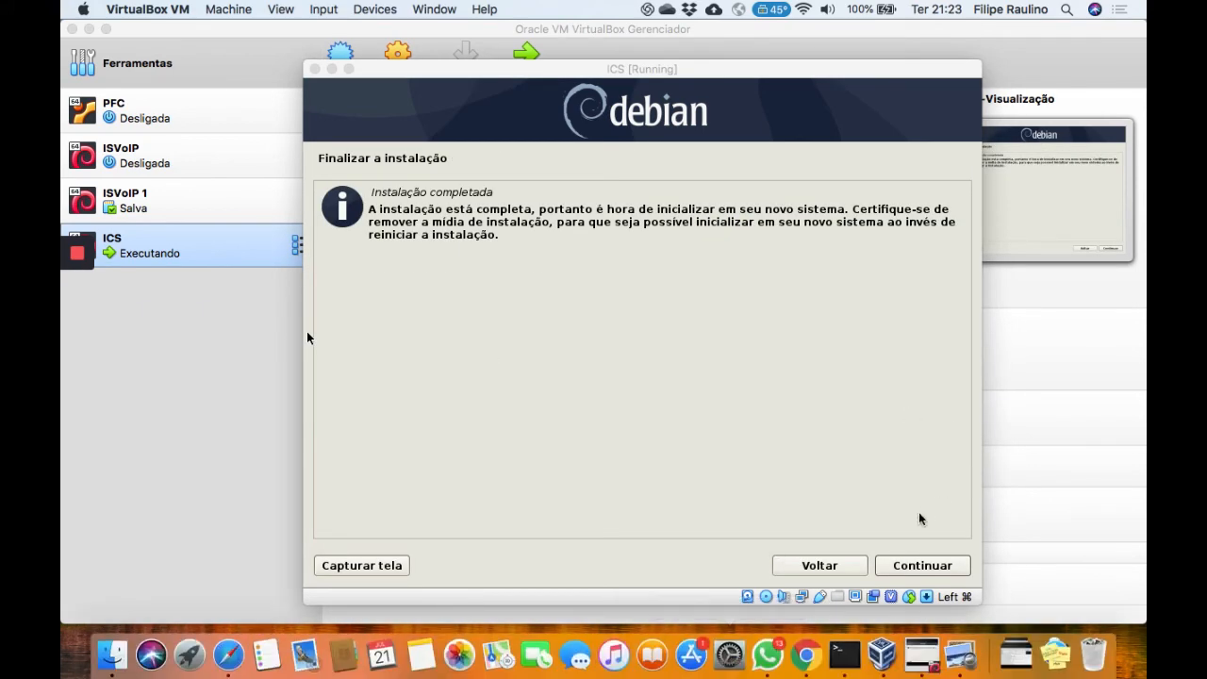
pyautogui.click(923, 566)
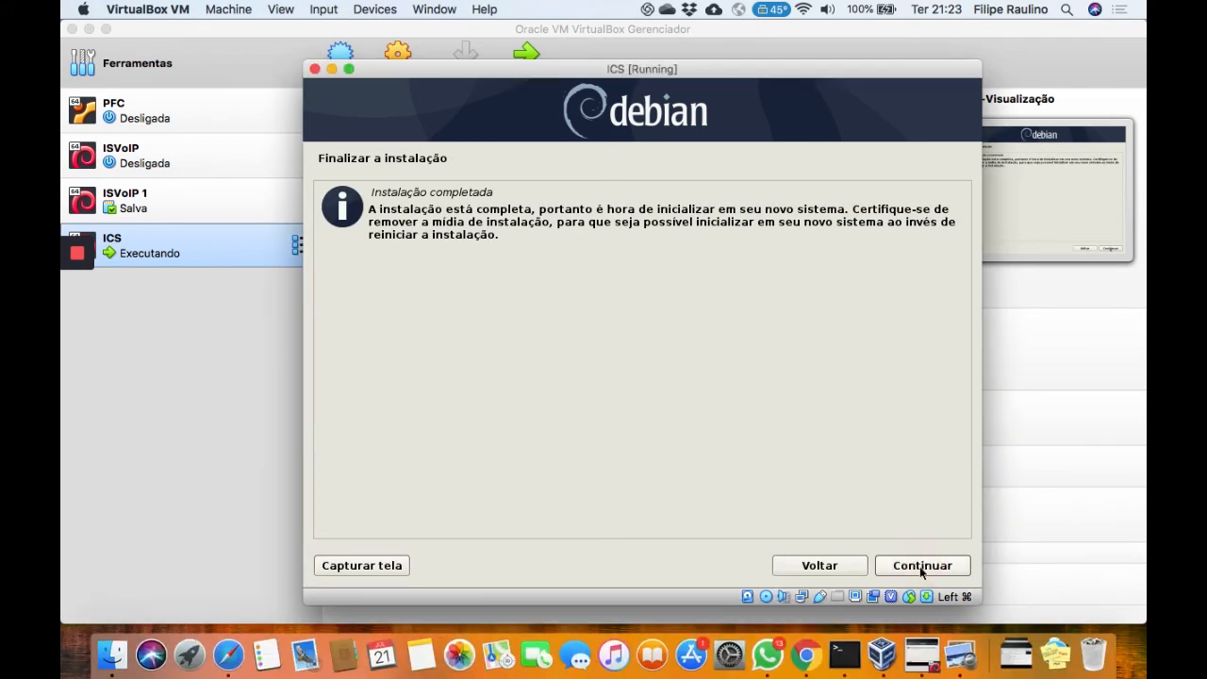
pyautogui.click(924, 567)
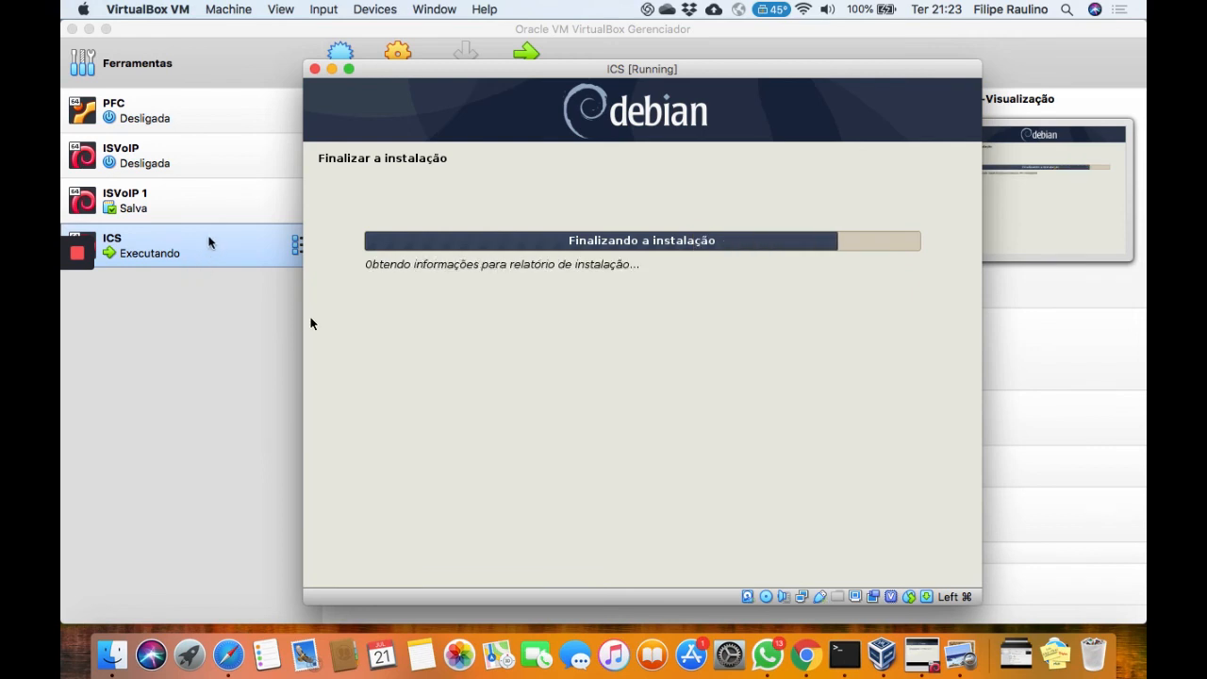
# Step: Remove the debian-10.4.0-amd64-netinst.iso disc from the IDE optical drive in the ICS machine's storage settings
pyautogui.click(198, 252)
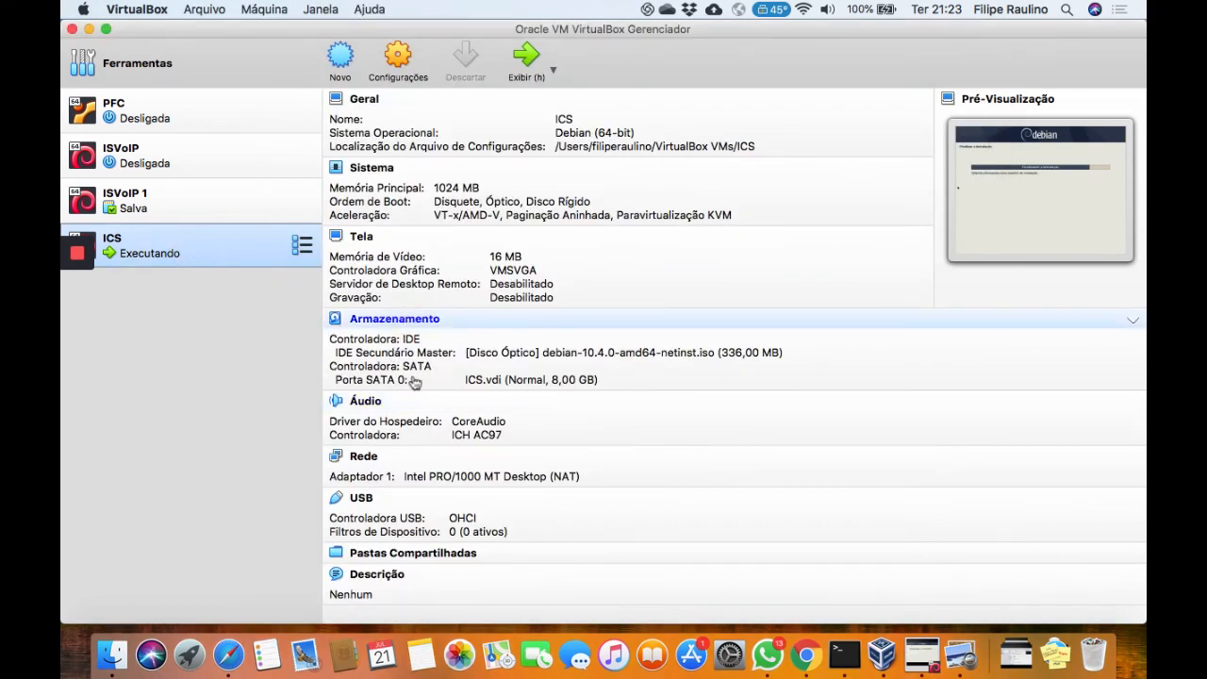
pyautogui.click(394, 352)
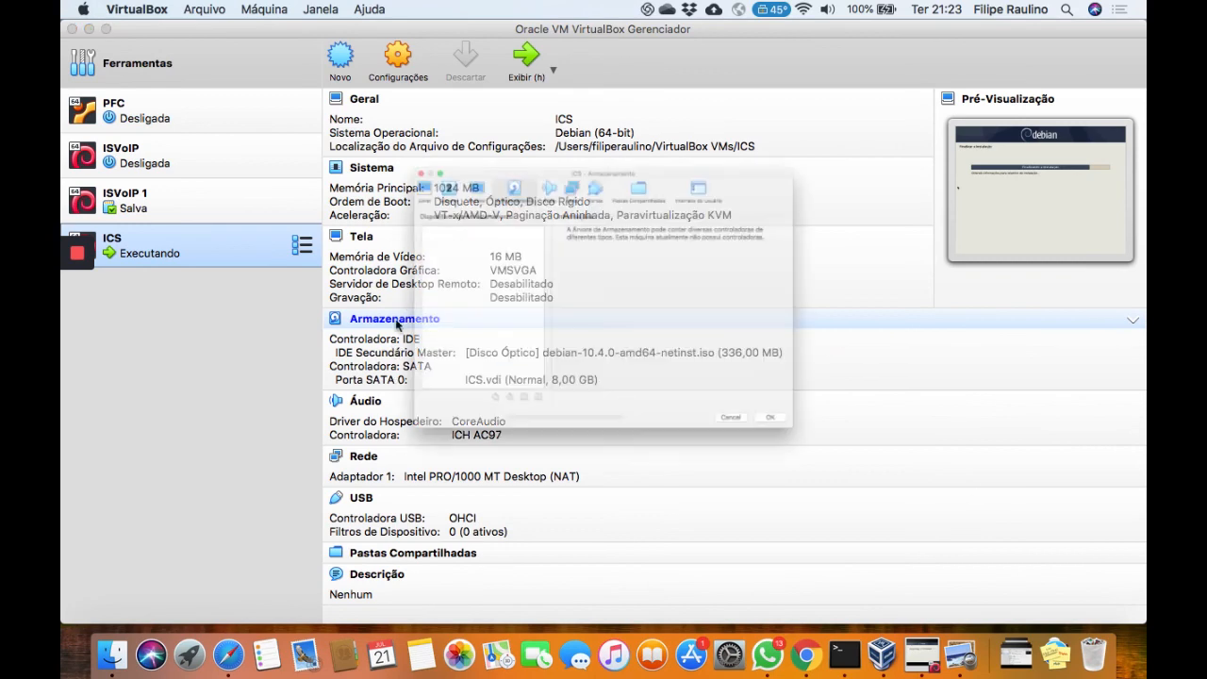
pyautogui.click(387, 200)
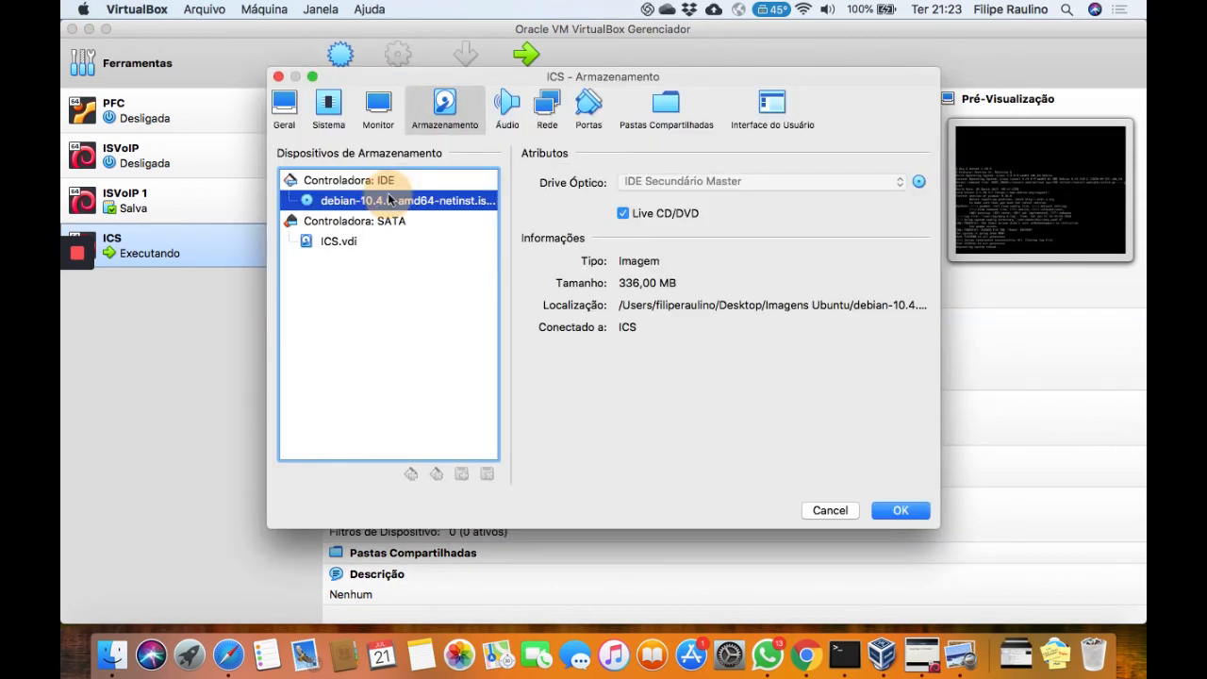
pyautogui.click(919, 182)
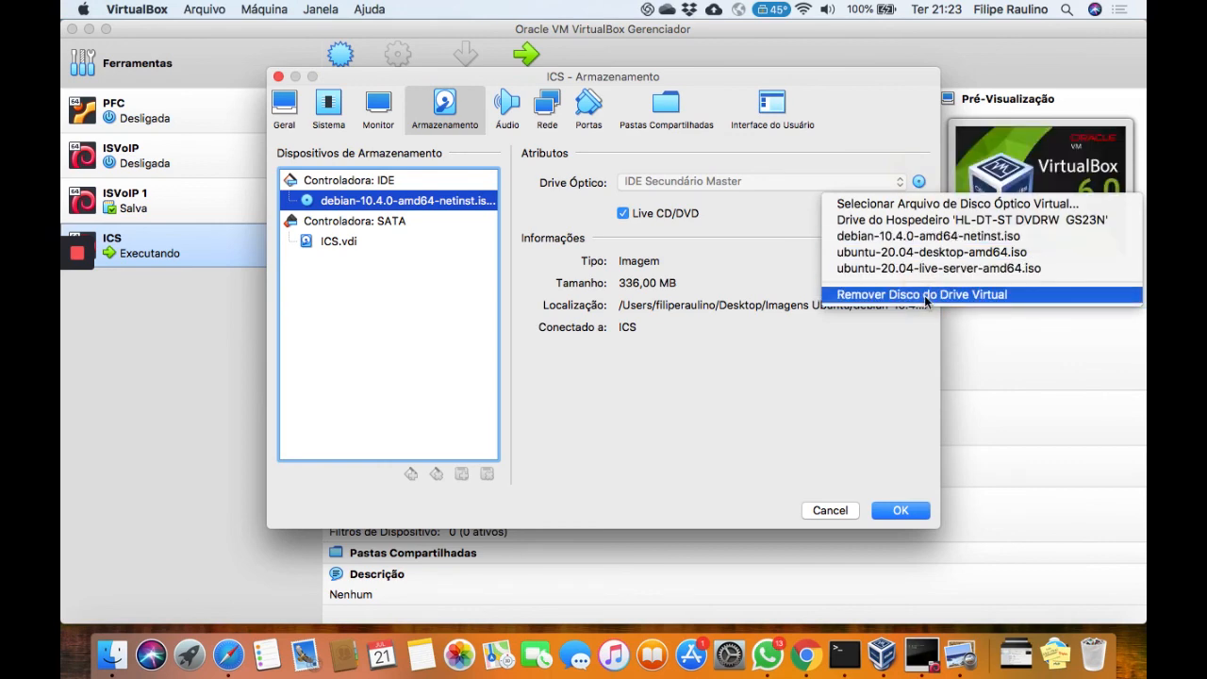
pyautogui.click(926, 296)
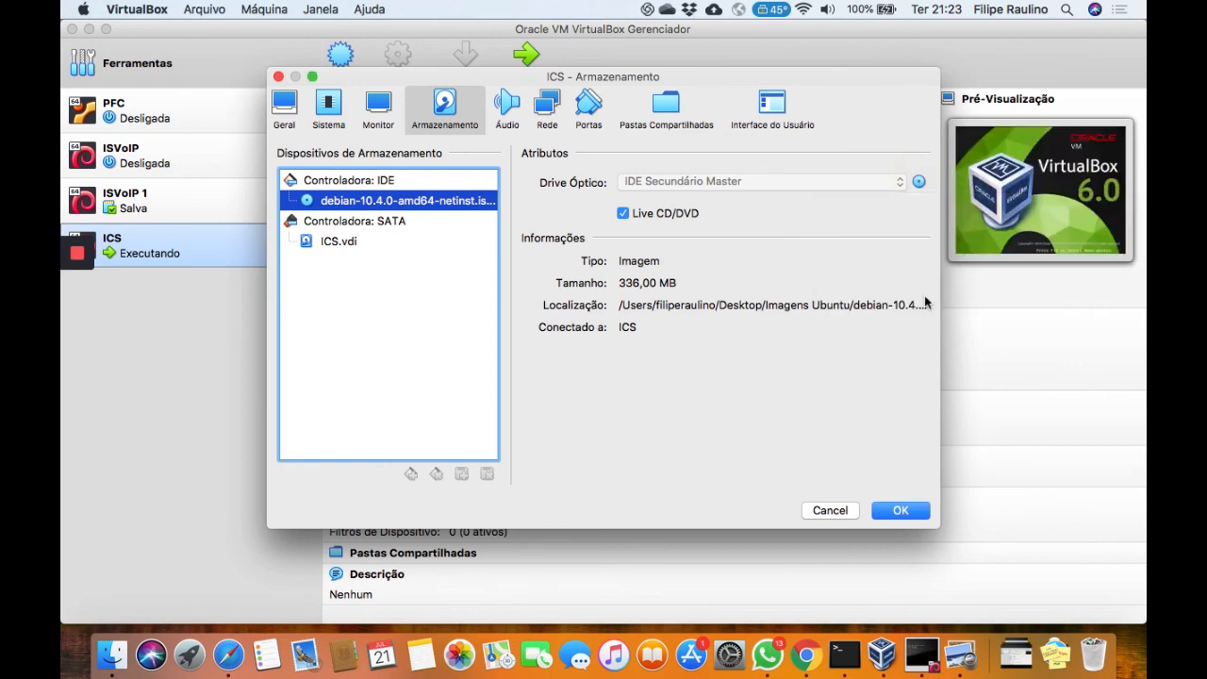
# Step: Return to the running ICS machine and dismiss the mouse pointer integration notices while Debian boots
pyautogui.click(921, 654)
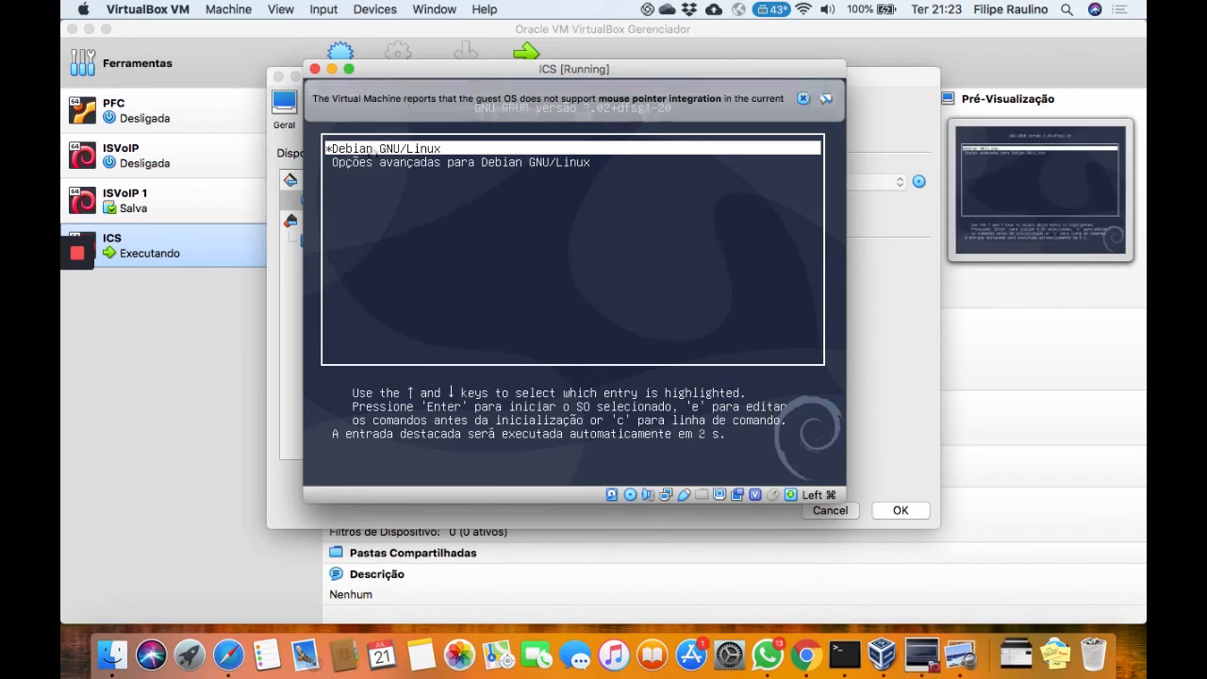
pyautogui.click(803, 98)
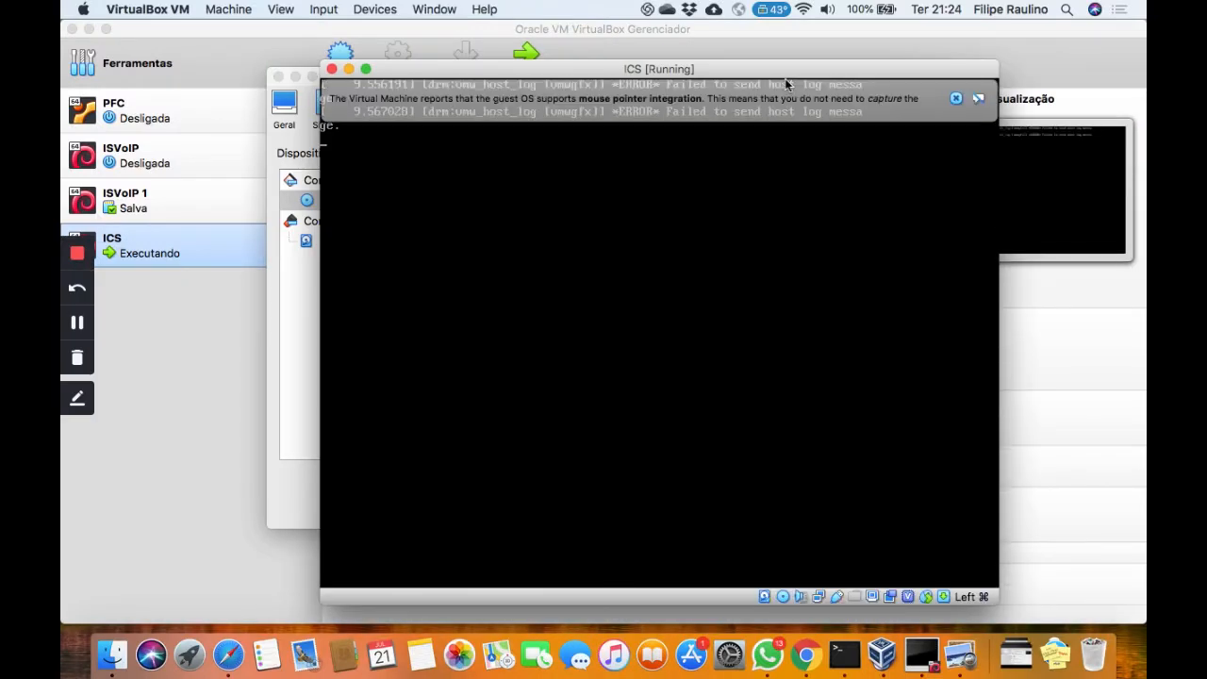
pyautogui.click(956, 98)
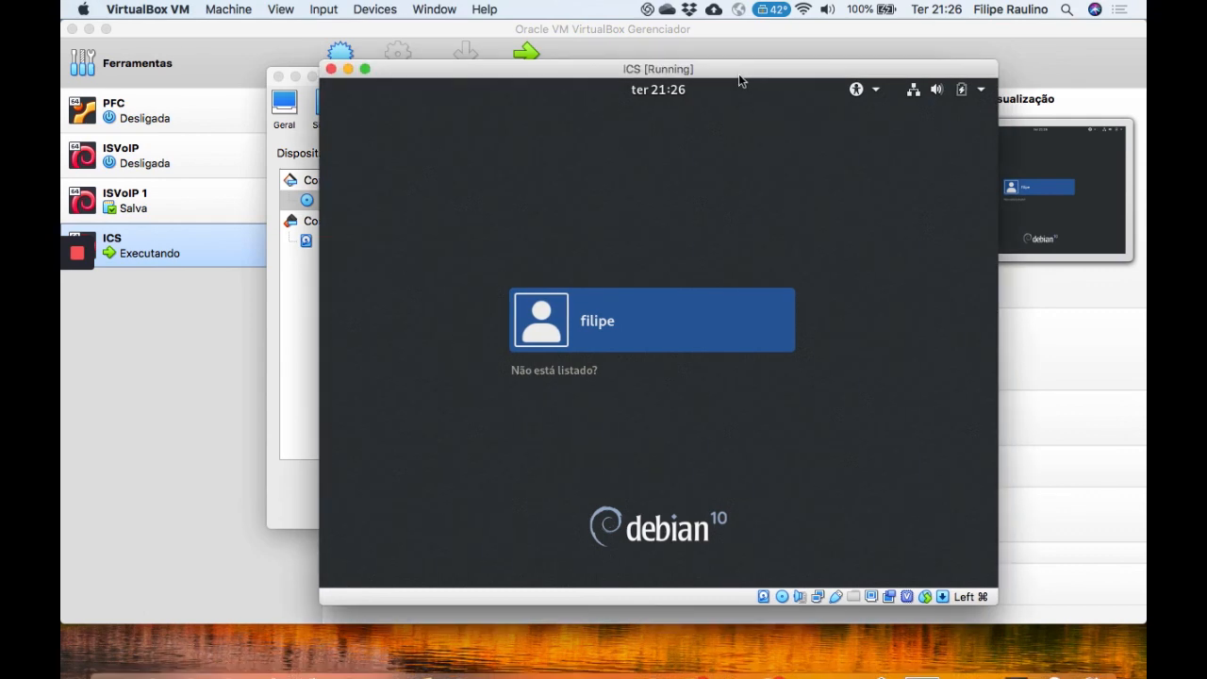
# Step: Log in to the new Debian system with the listed user account by entering its password
pyautogui.moveTo(739, 73); pyautogui.dragTo(711, 53)
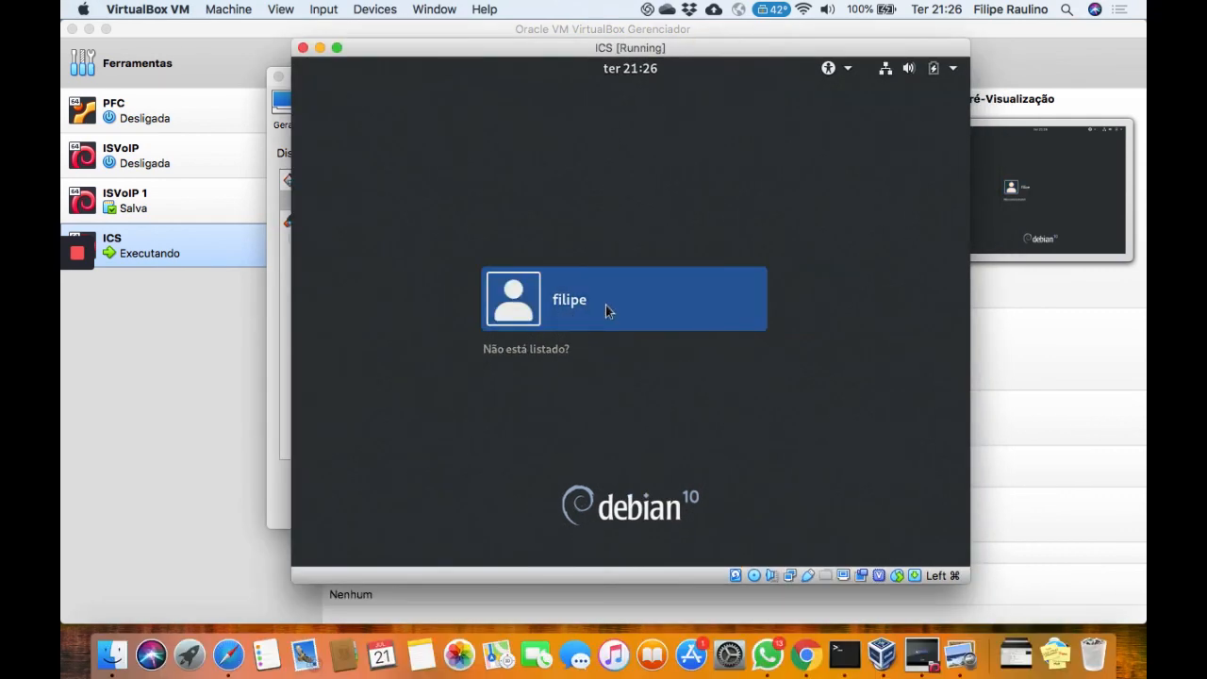
pyautogui.click(573, 308)
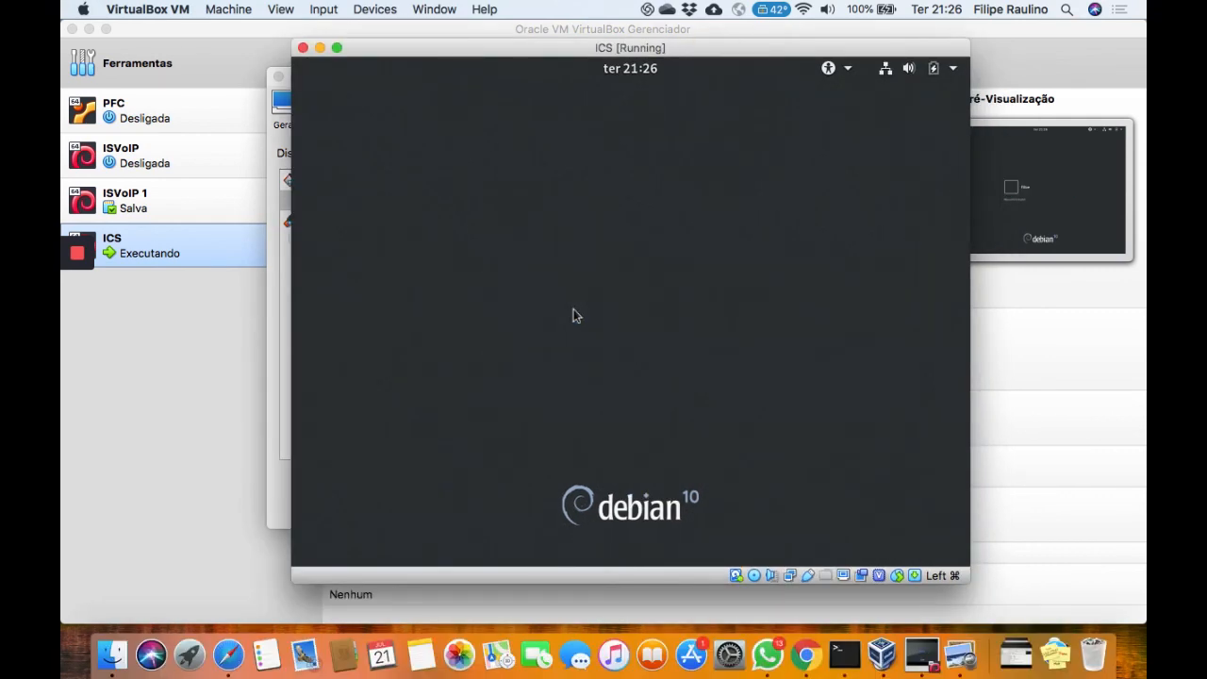
pyautogui.write('••')
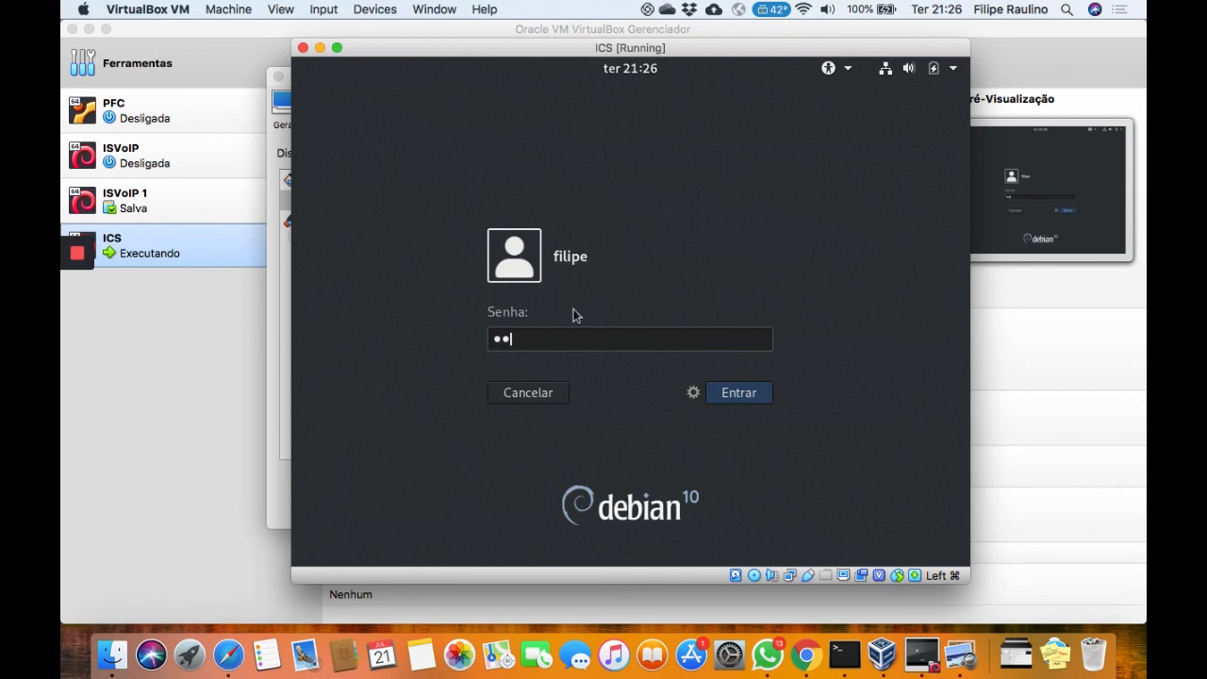
pyautogui.write('••')
pyautogui.write('*')
pyautogui.press('Return')
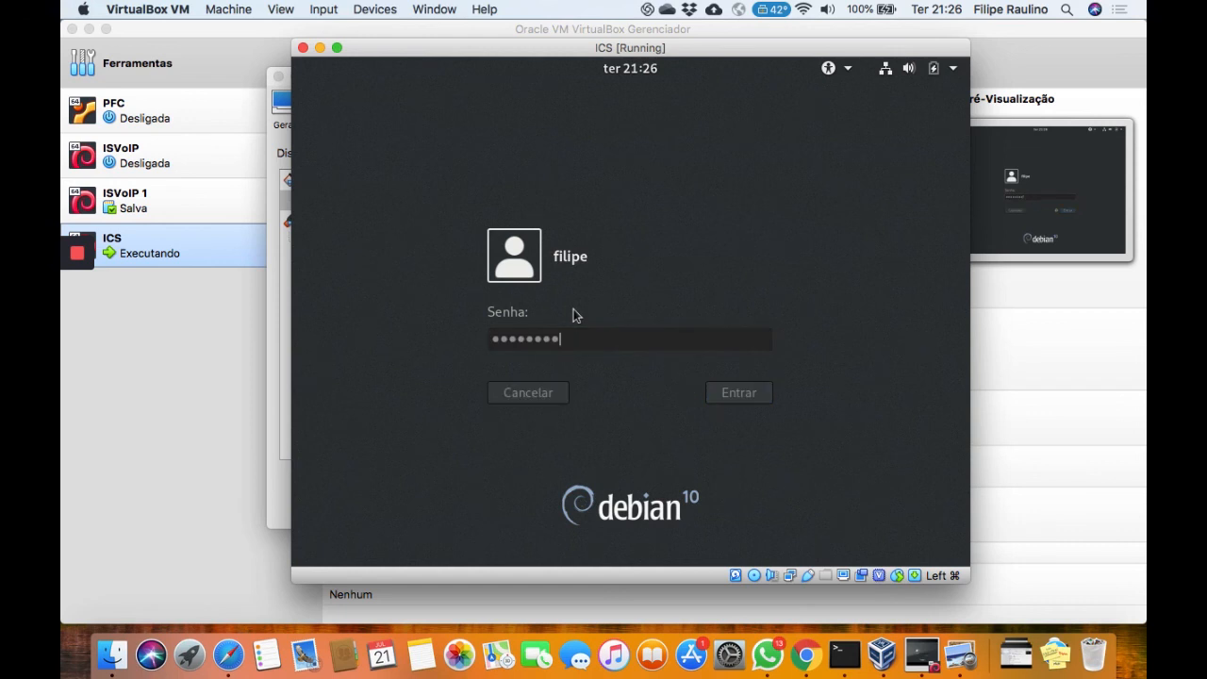